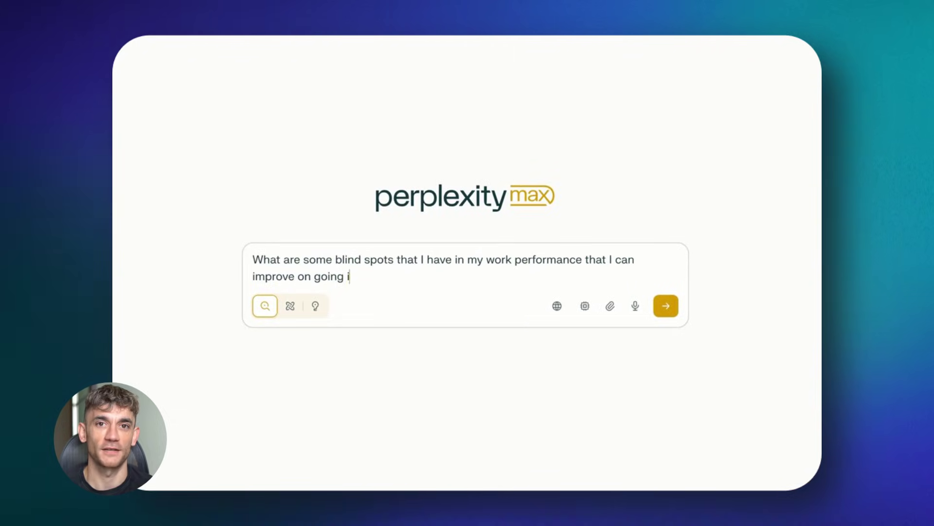
Submit the question about blind spots in work performance to Perplexity.
key("Return")
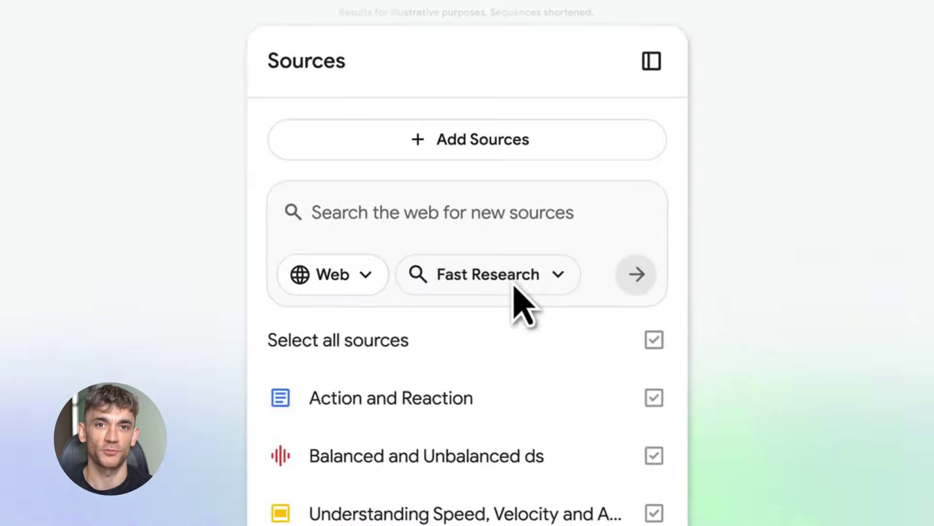
Run a NotebookLM Deep Research web search for 'Latest breakthroughs in quantum physics'.
left_click(515, 287)
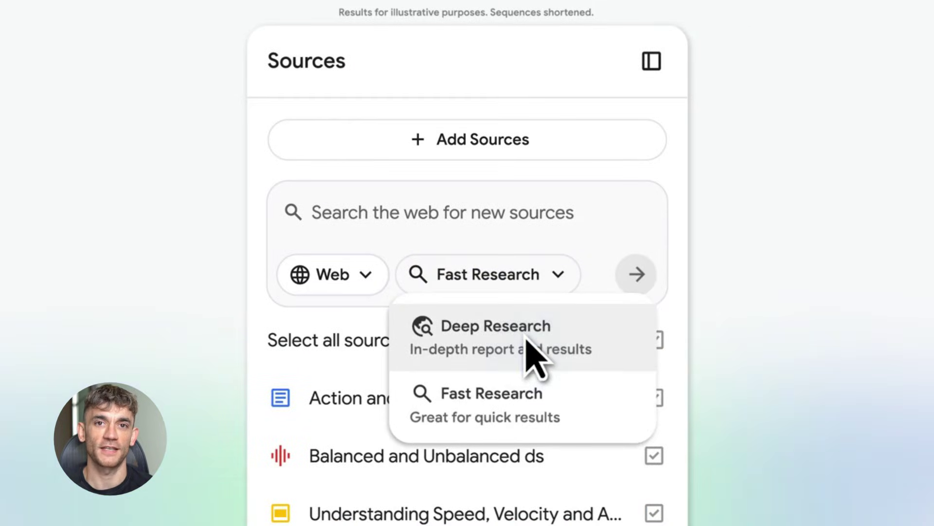
left_click(535, 351)
type("Latest breakthroughs in quantum physics")
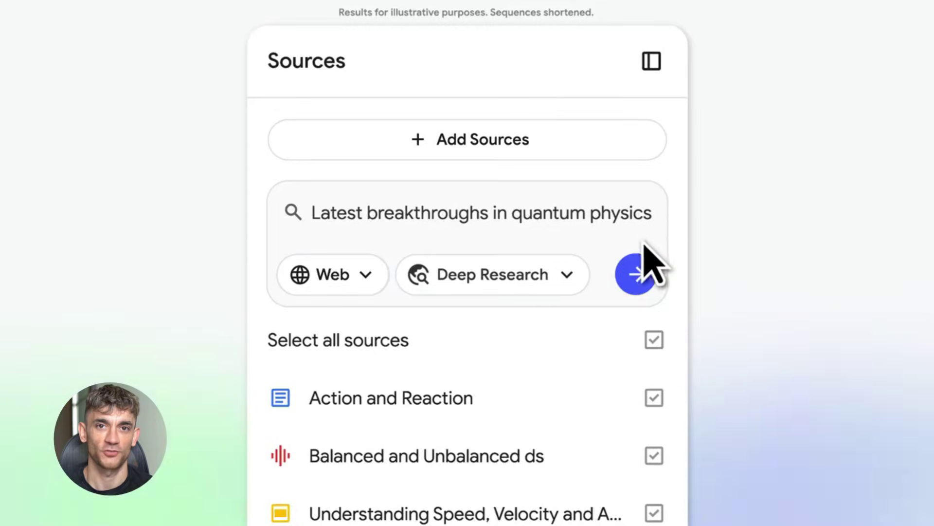
left_click(633, 274)
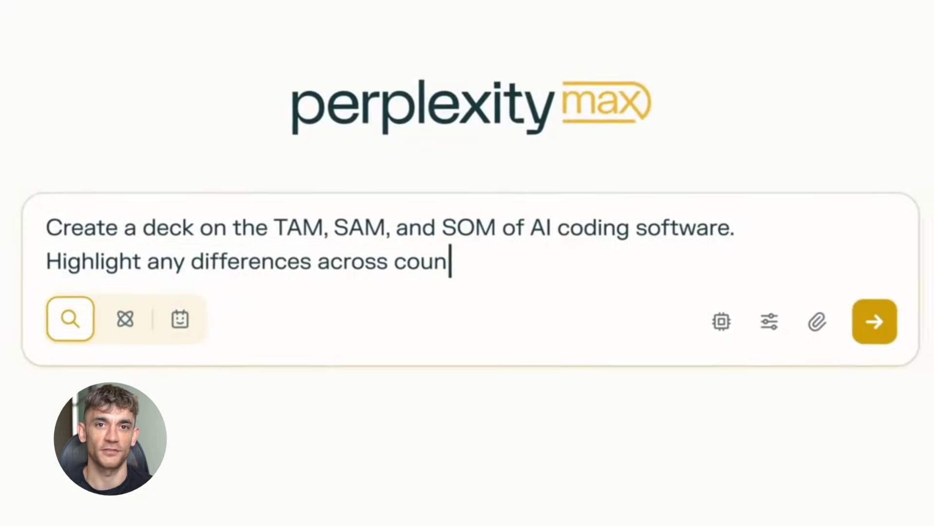
Finish and send the Perplexity deck request on AI coding software's TAM, SAM, SOM and competitive market.
type("tries, projected growth rates, and the competitive market")
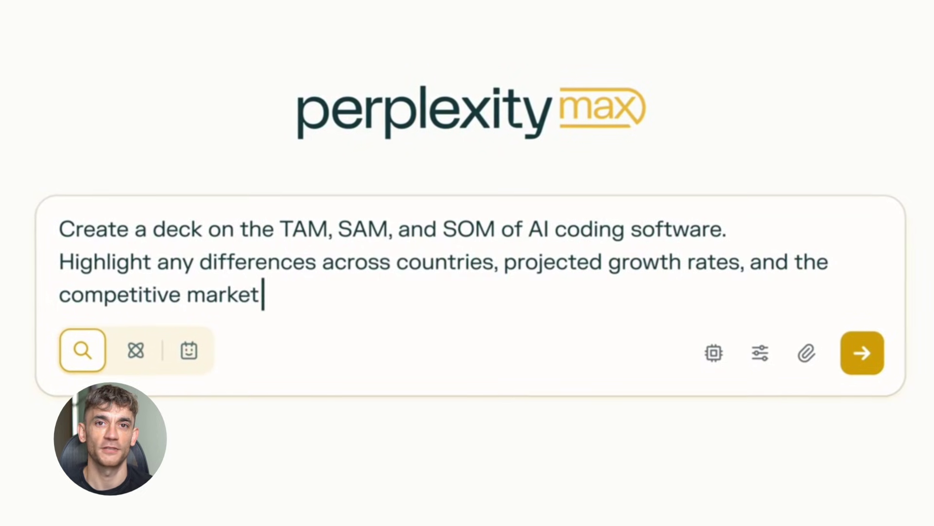
left_click(862, 361)
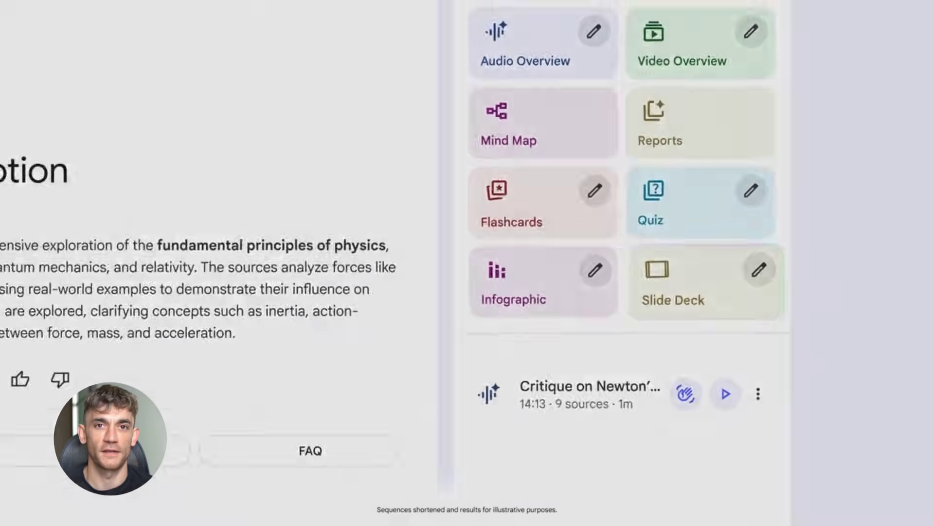
Generate a Detailed Deck, Medium-length slide deck from the notebook's physics sources.
left_click(699, 290)
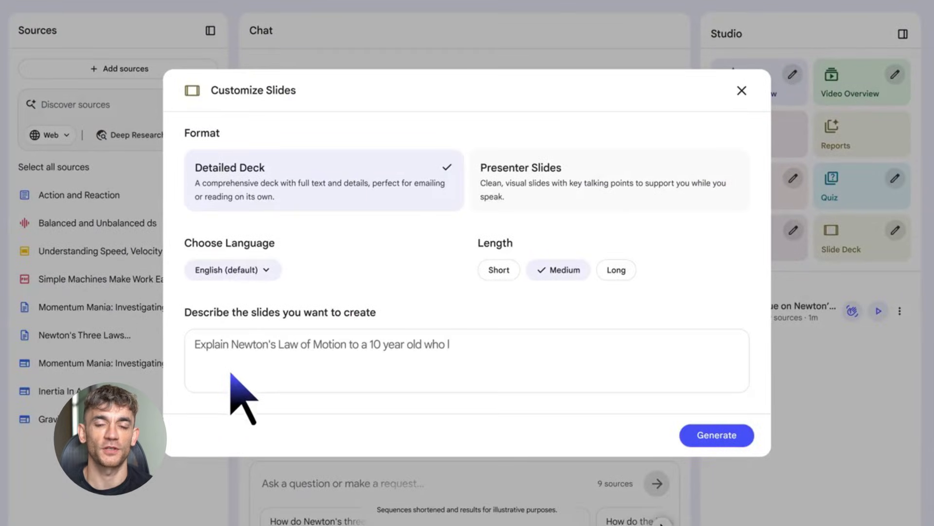
left_click(725, 437)
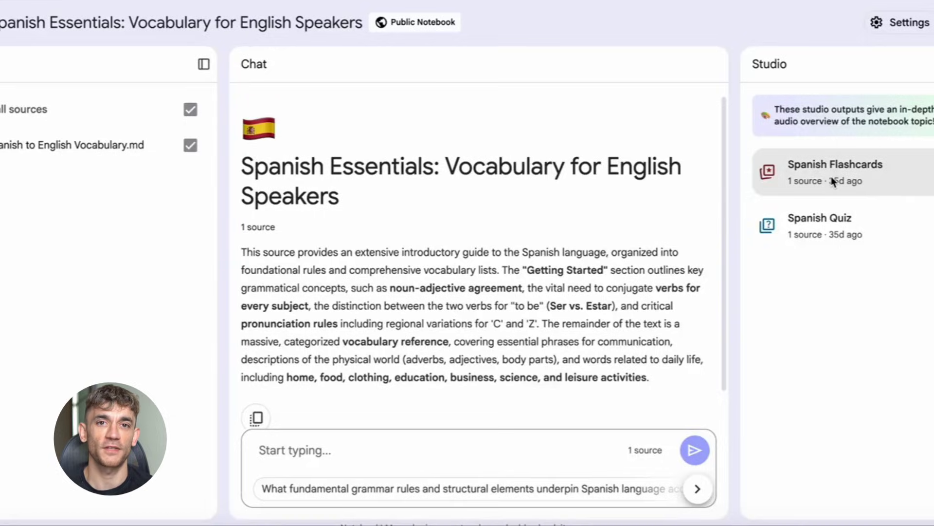
Review the Spanish Flashcards, flipping cards to check their English meanings.
left_click(833, 181)
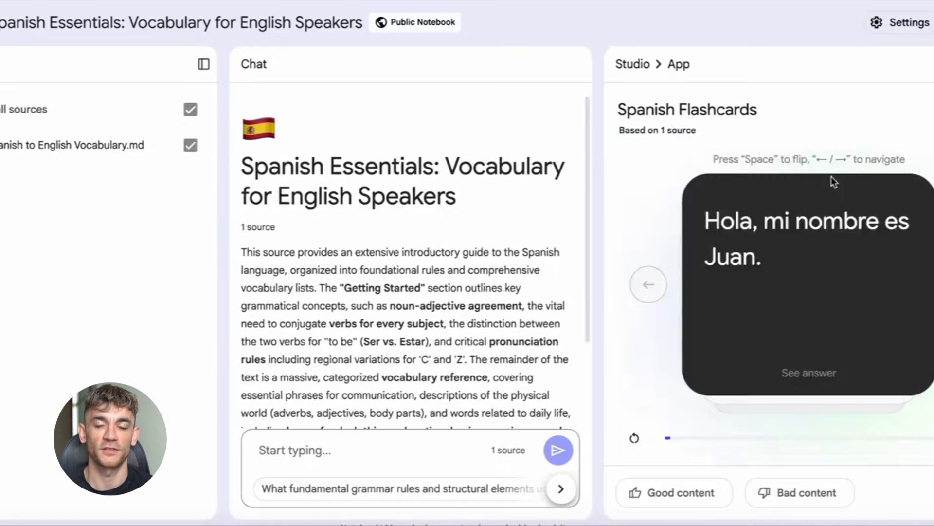
left_click(851, 285)
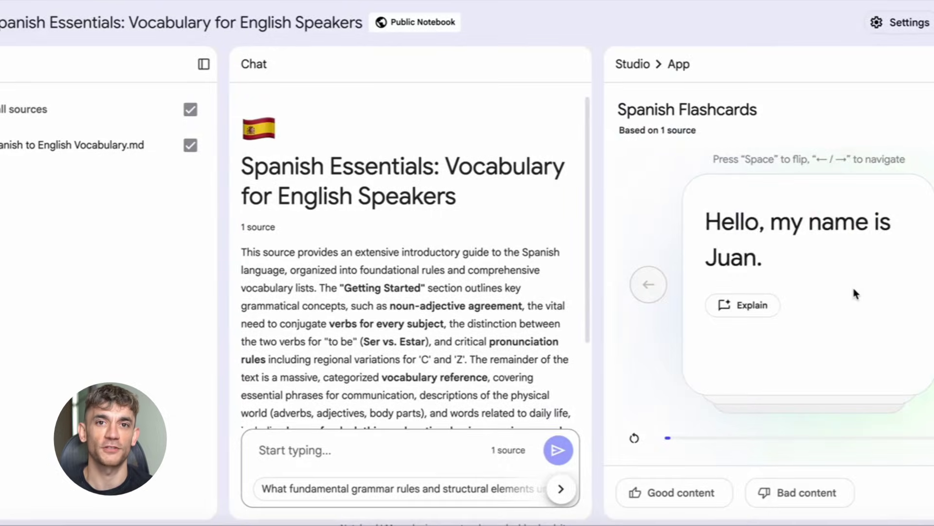
left_click(851, 285)
key("Right")
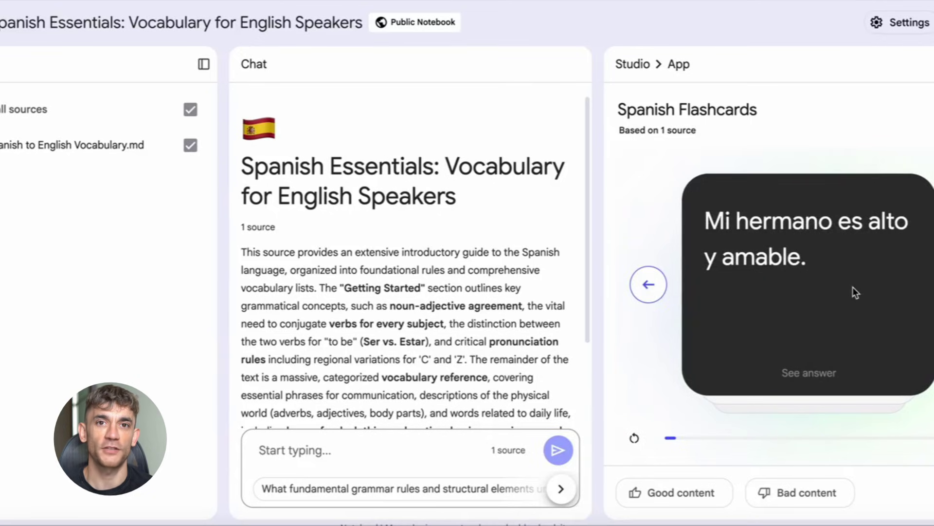
left_click(853, 287)
left_click(852, 287)
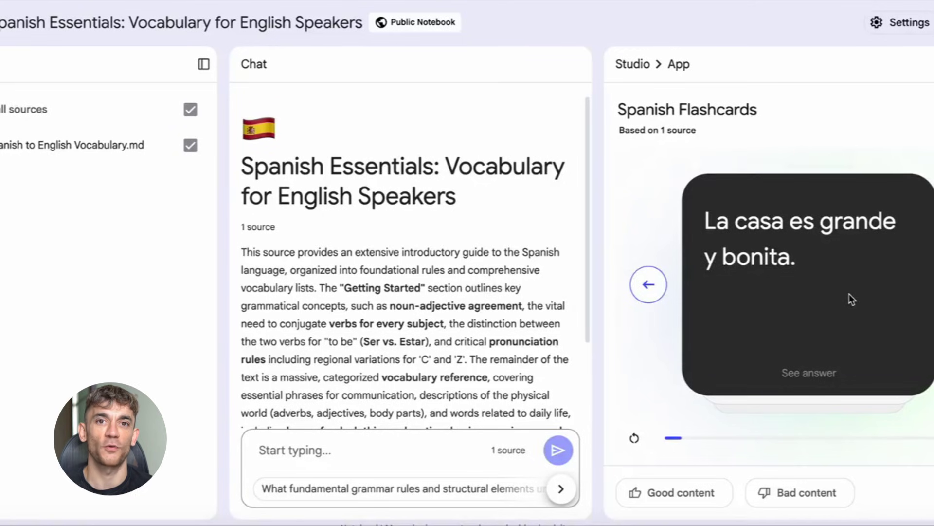
left_click(849, 295)
left_click(849, 294)
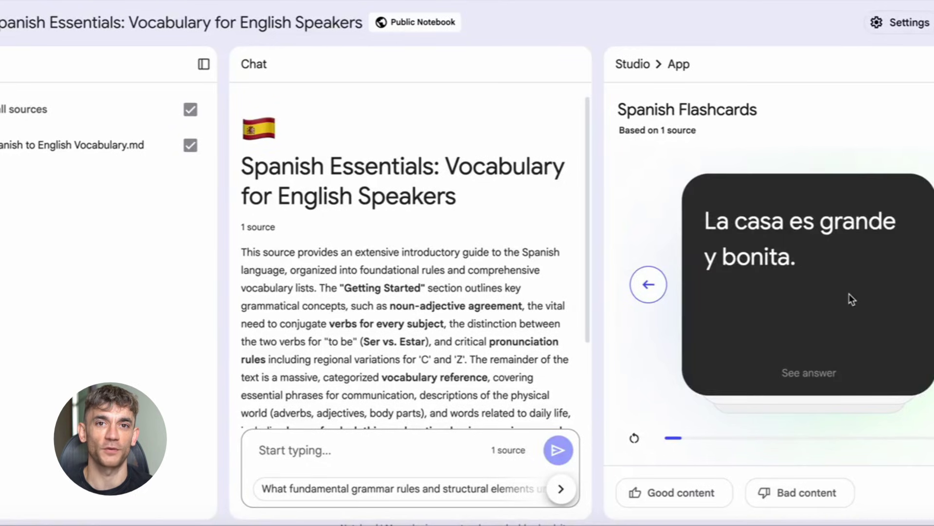
Open the Spanish Quiz and answer the first question with 'The map is on the table.'.
left_click(632, 63)
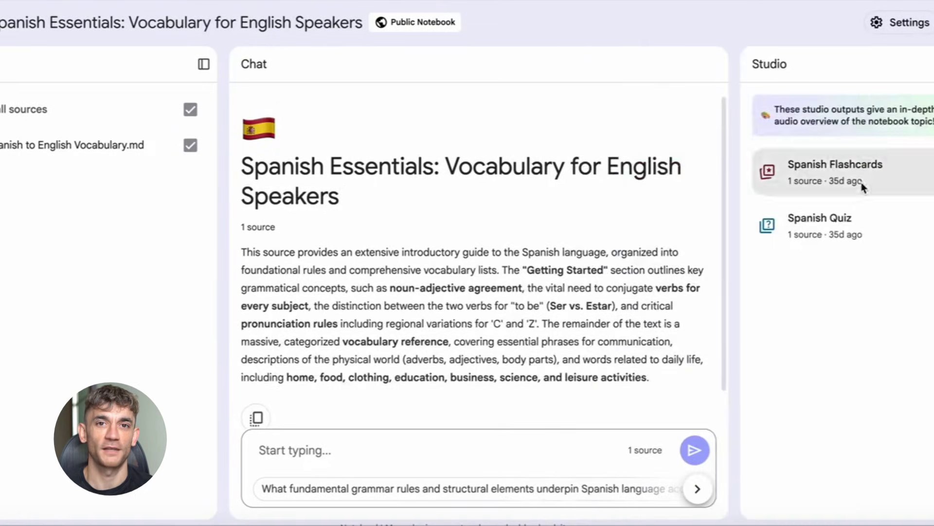
left_click(857, 221)
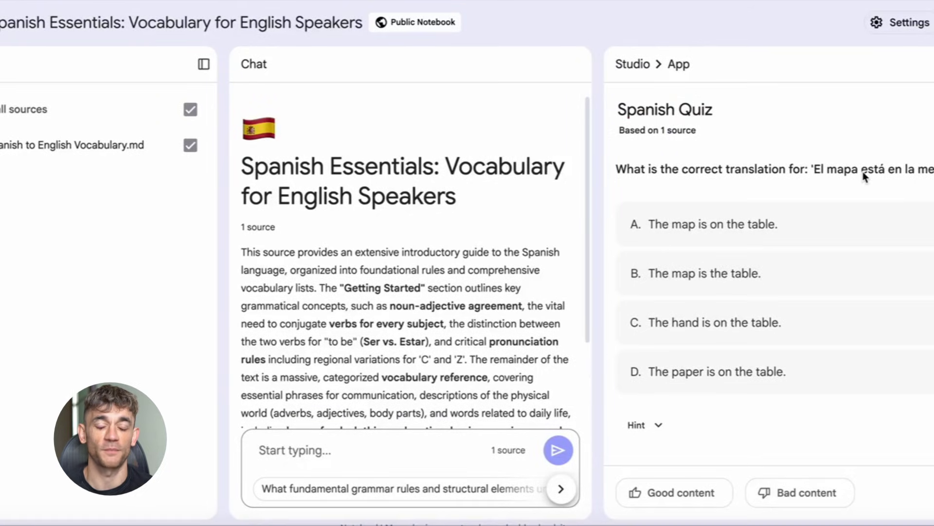
left_click(833, 224)
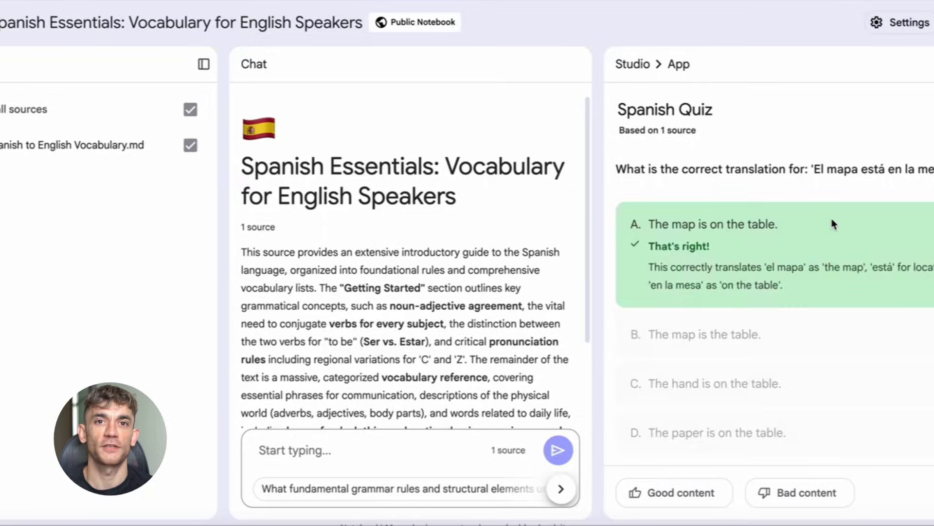
scroll(834, 224, "down", 1)
Finish and submit the Perplexity question about patents on AI for language.
type("uage learning?")
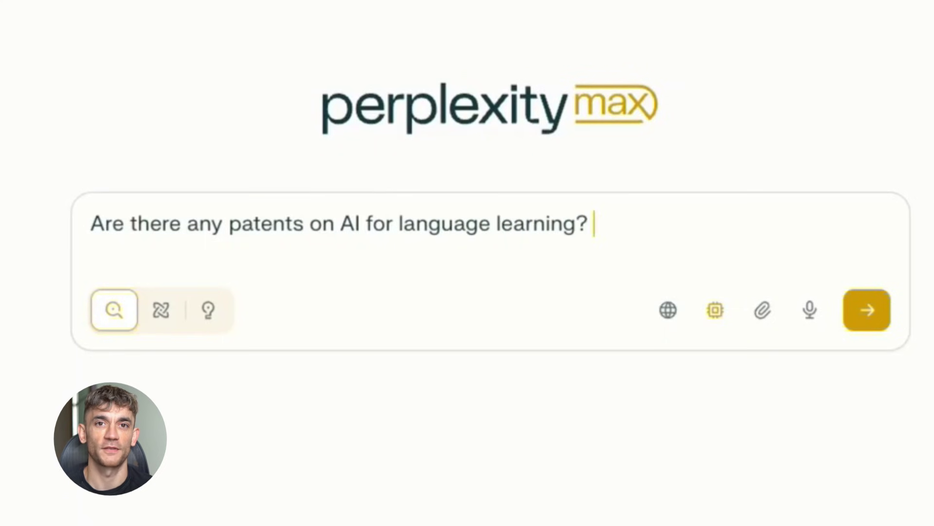
key("Return")
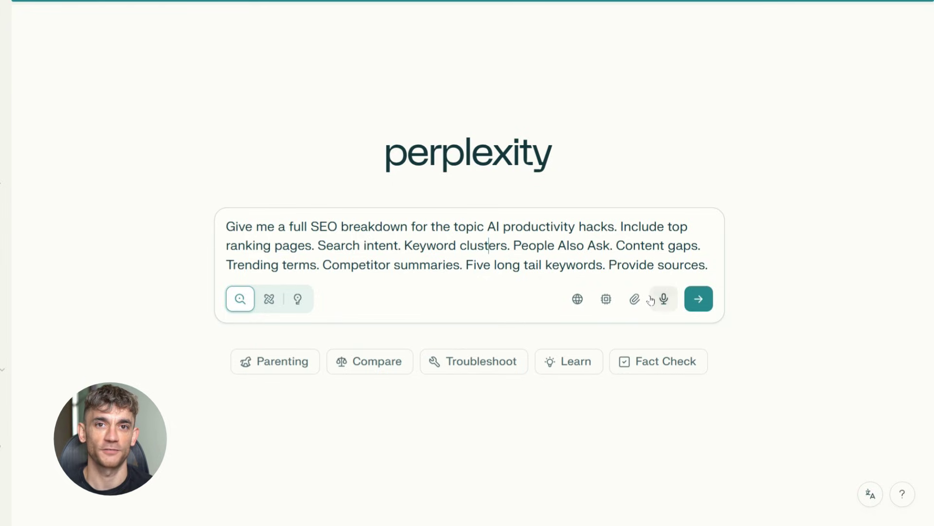
Submit the SEO breakdown request for AI productivity hacks to Perplexity.
left_click(706, 306)
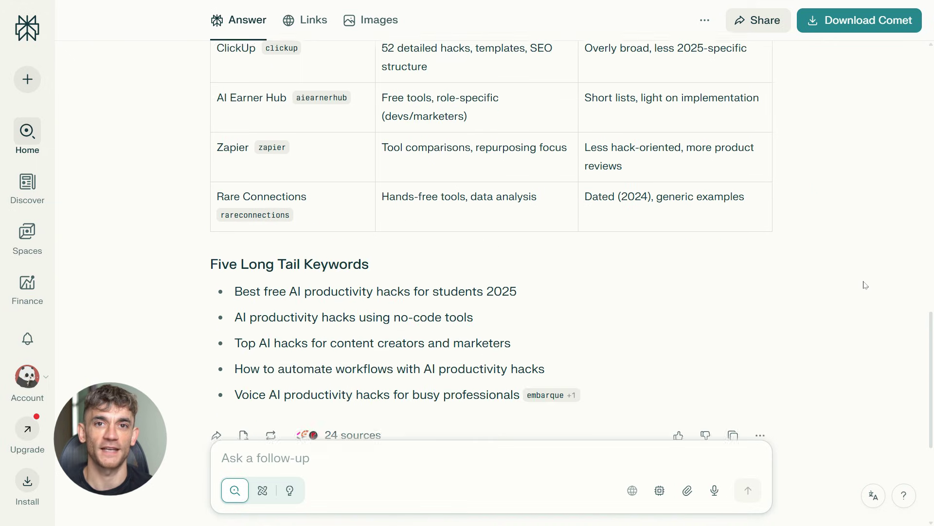
scroll(865, 285, "up", 20)
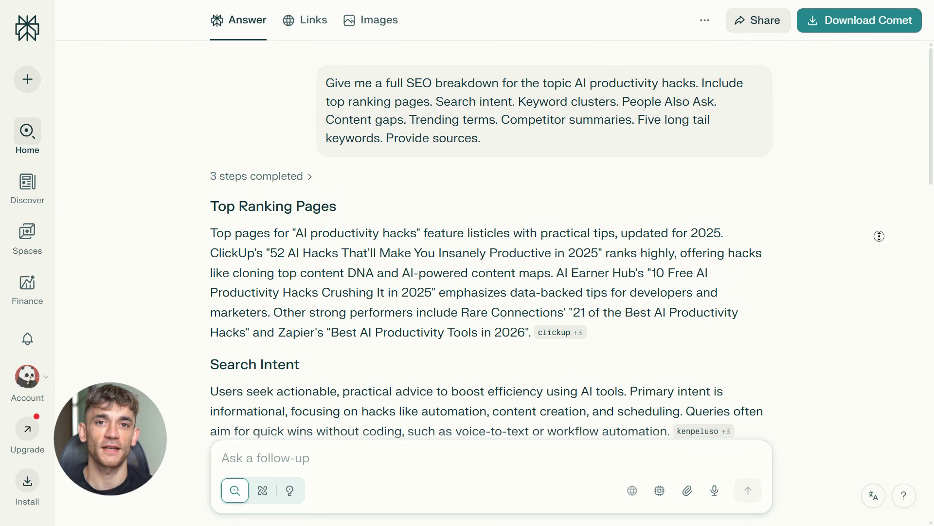
scroll(879, 236, "down", 3)
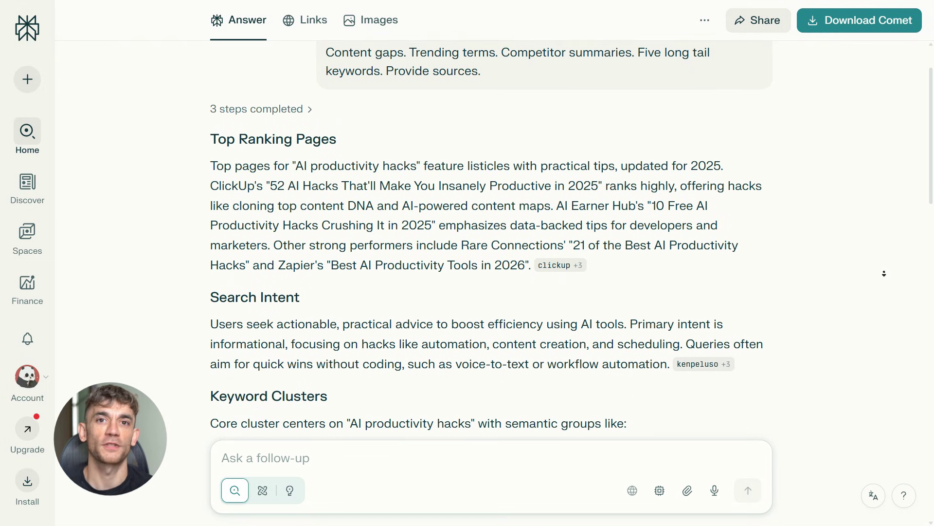
scroll(884, 273, "down", 9)
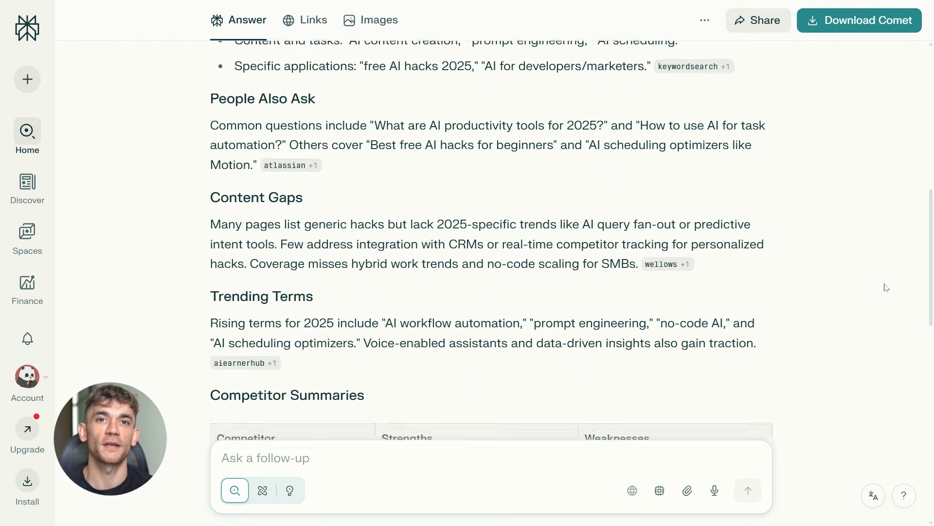
scroll(886, 287, "down", 6)
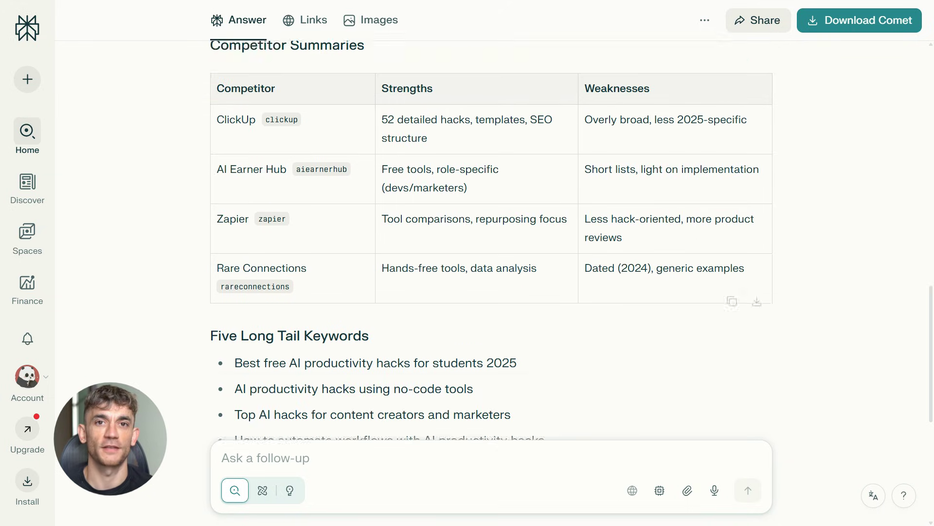
scroll(273, 217, "up", 1)
mouse_move(289, 192)
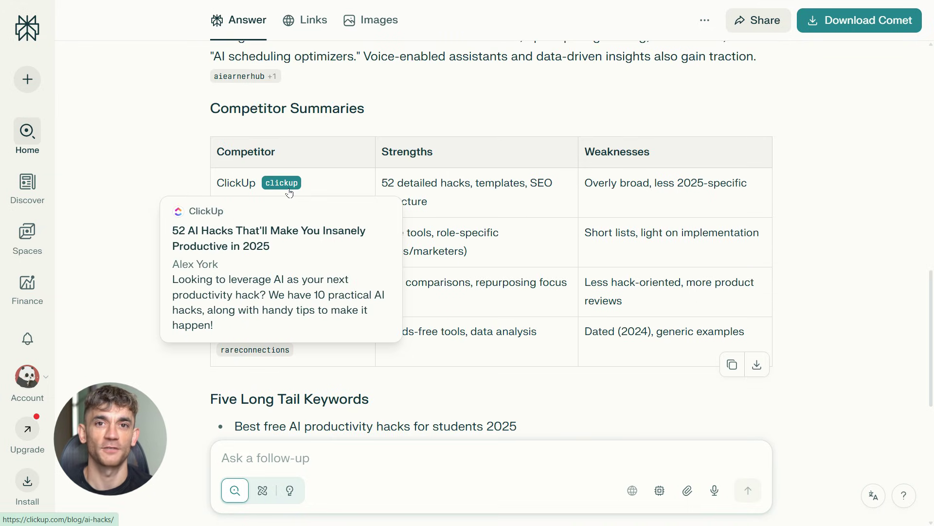
mouse_move(339, 240)
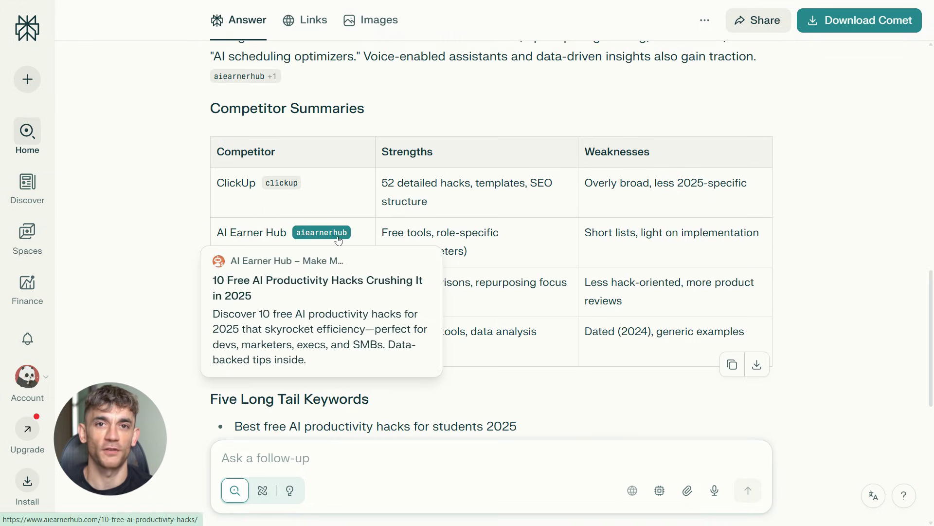
mouse_move(265, 286)
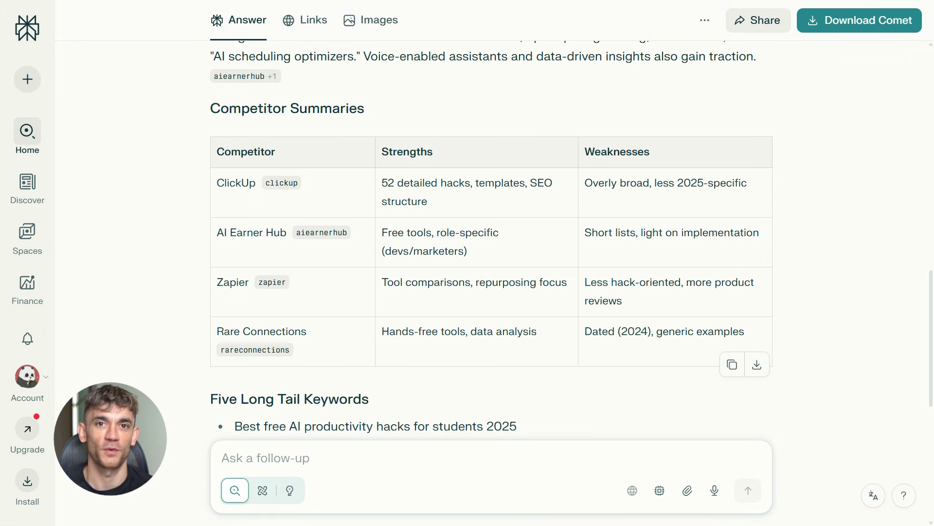
mouse_move(284, 353)
scroll(338, 329, "down", 3)
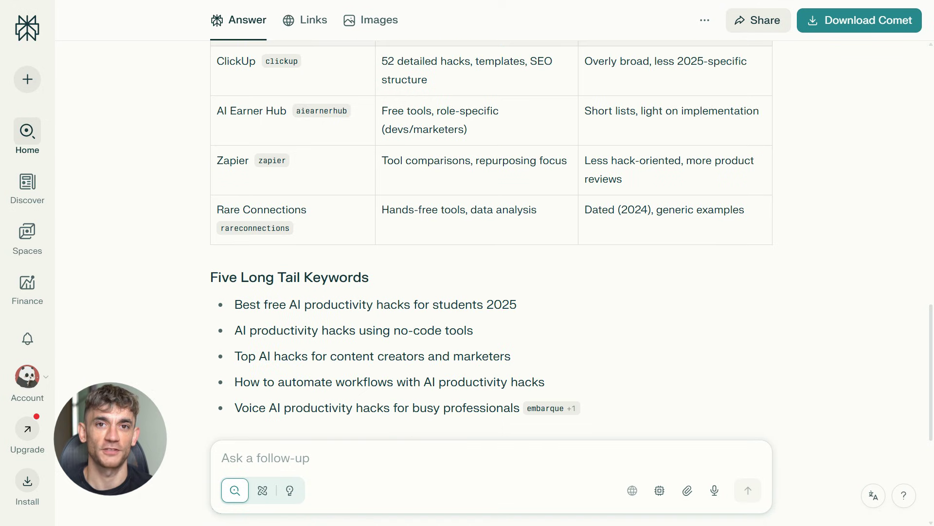
scroll(338, 330, "down", 3)
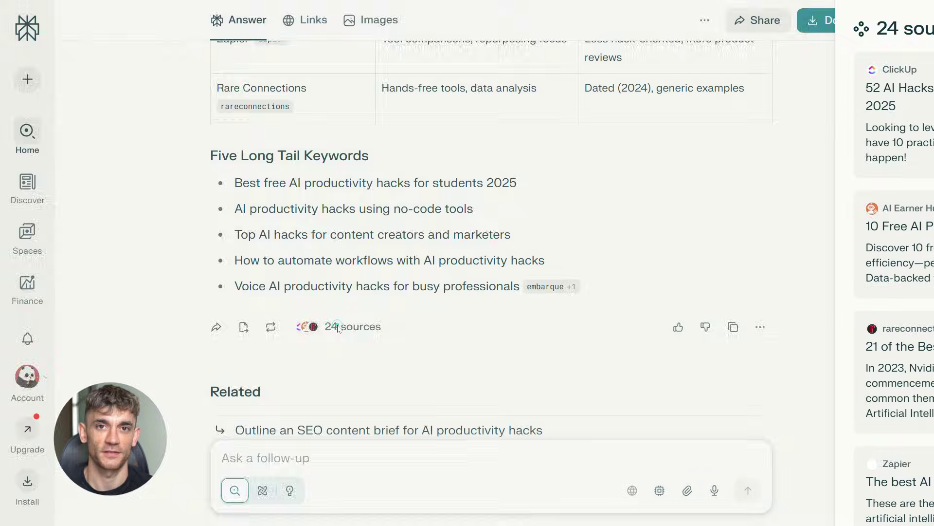
left_click(338, 328)
scroll(685, 161, "down", 20)
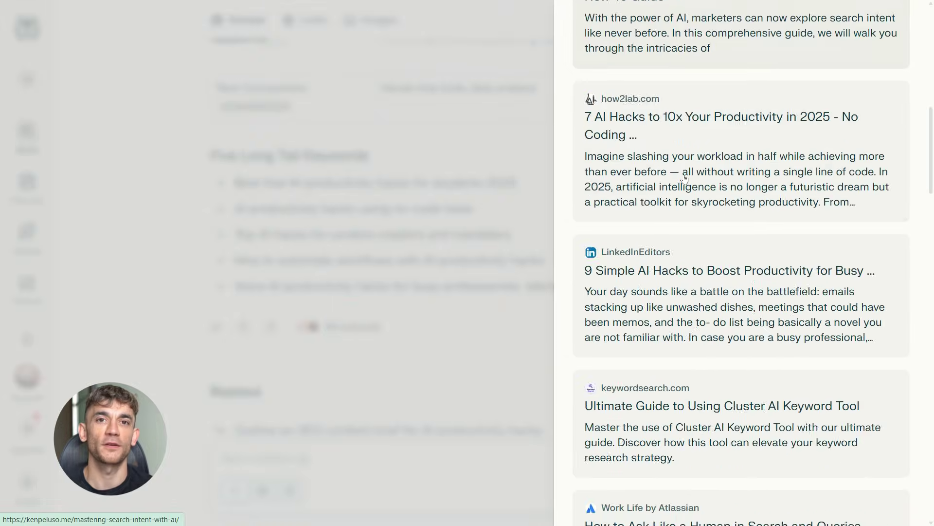
scroll(684, 180, "down", 20)
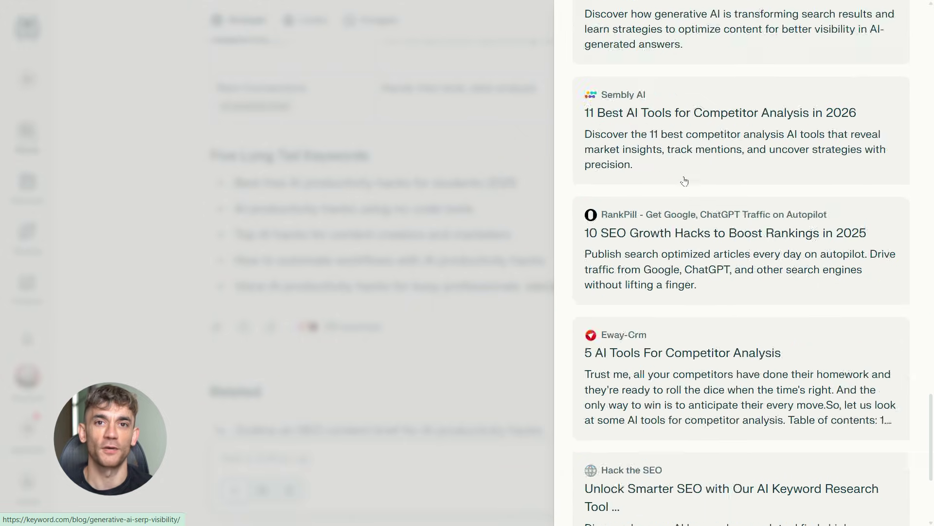
left_click(436, 346)
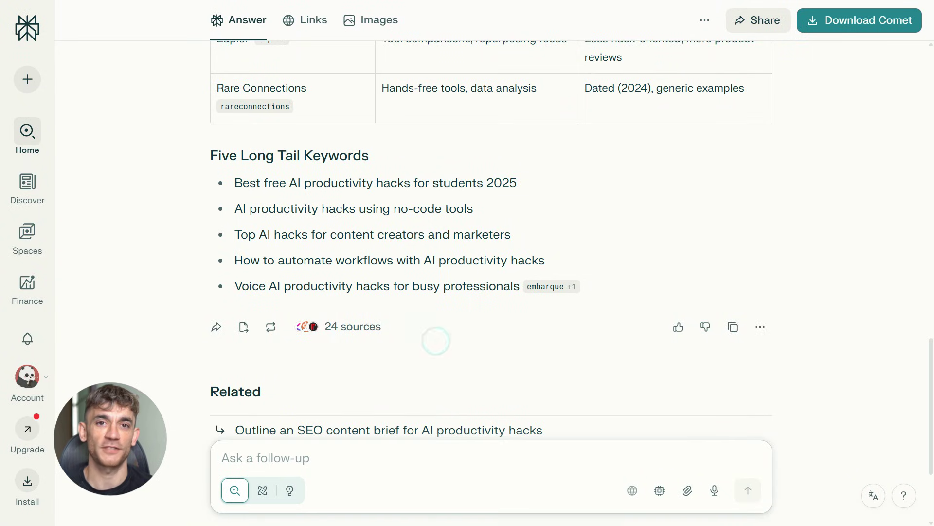
scroll(361, 240, "up", 15)
scroll(361, 240, "down", 5)
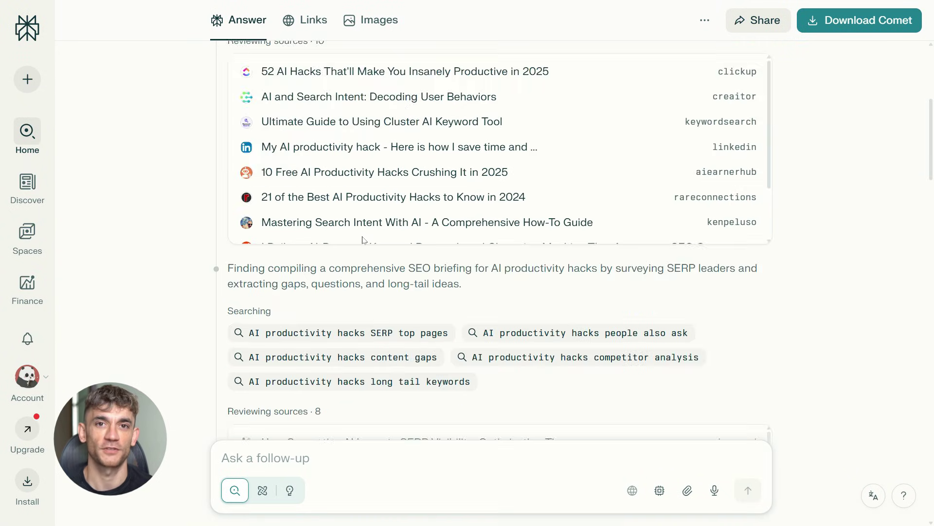
scroll(649, 151, "down", 1)
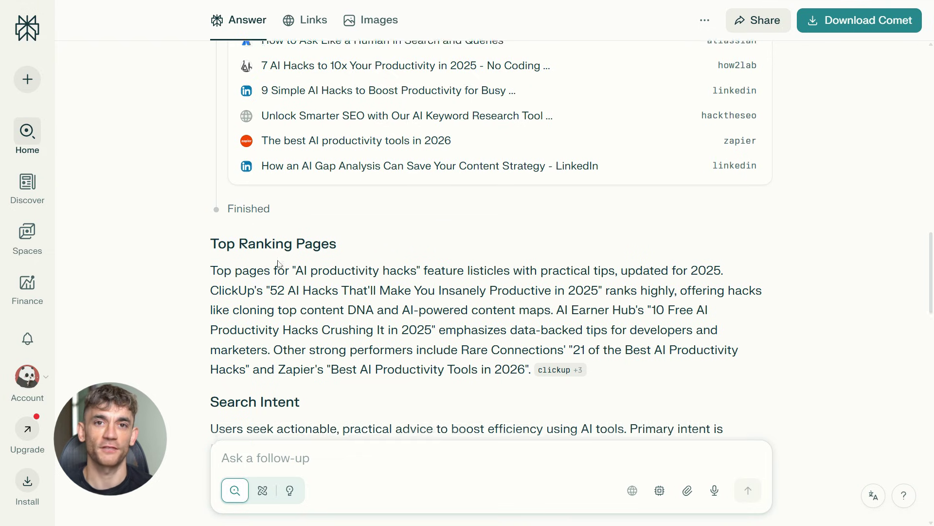
left_click_drag(207, 221, 506, 273)
left_click(516, 265)
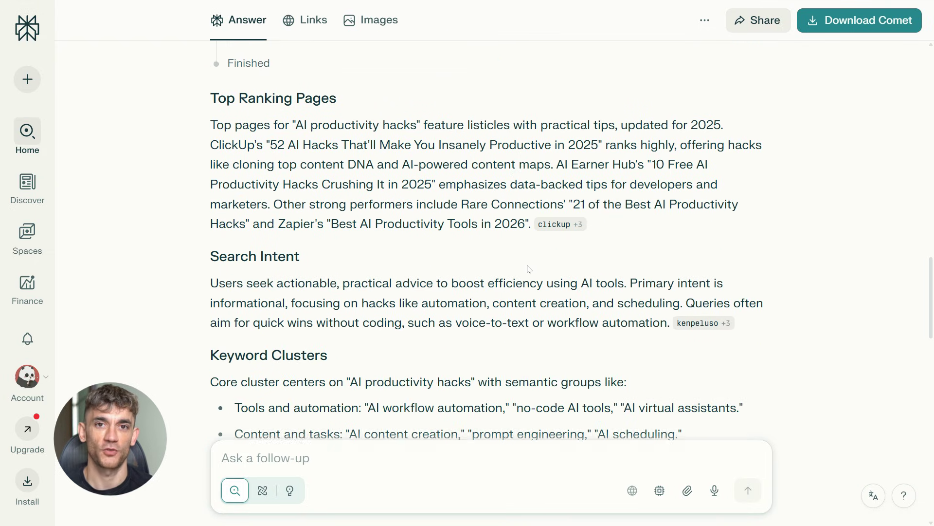
left_click_drag(211, 225, 511, 291)
Browse the landing page's problem/solution carousel, from the first slide to the final solution.
left_click_drag(232, 218, 407, 243)
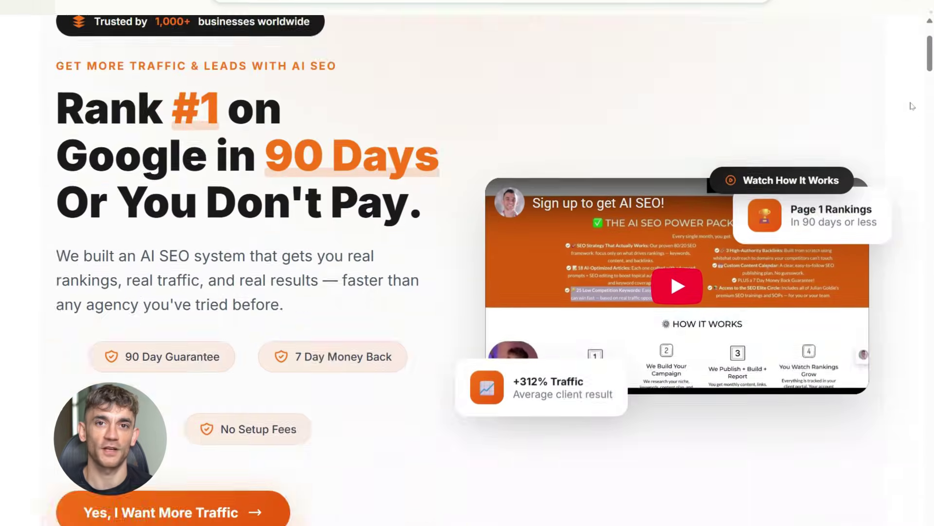
scroll(911, 106, "down", 16)
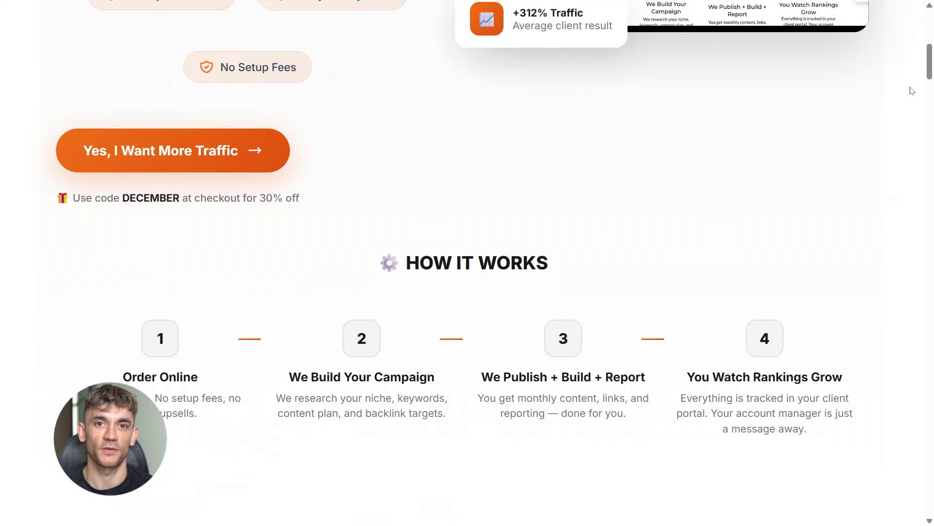
scroll(912, 91, "down", 5)
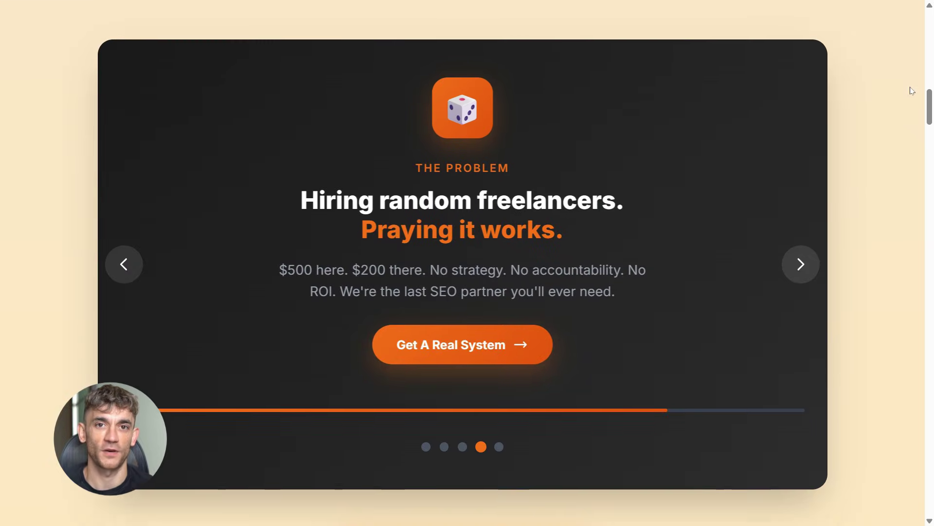
left_click(462, 442)
left_click(444, 443)
left_click(425, 443)
left_click(500, 445)
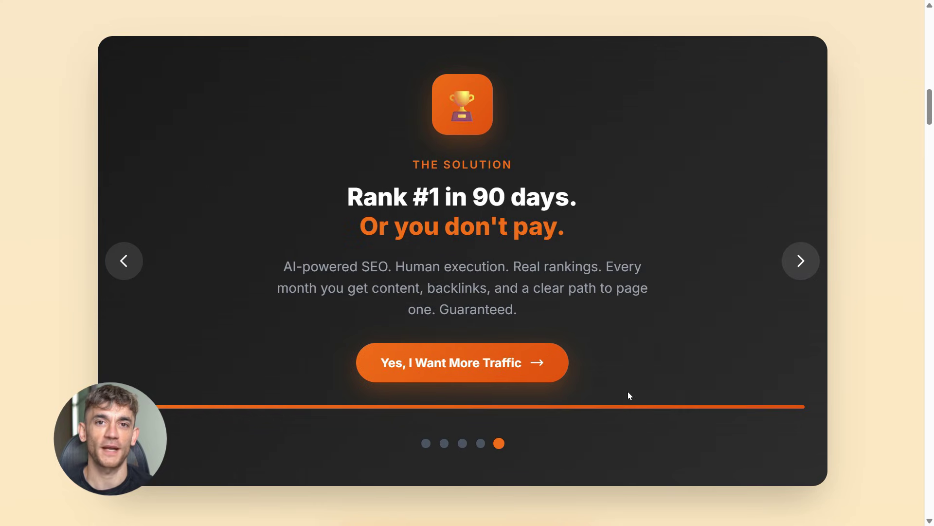
Scroll through the offer: six AI SEO Engine deliverables plus bonuses totalling $4,997+/mo.
scroll(878, 232, "down", 12)
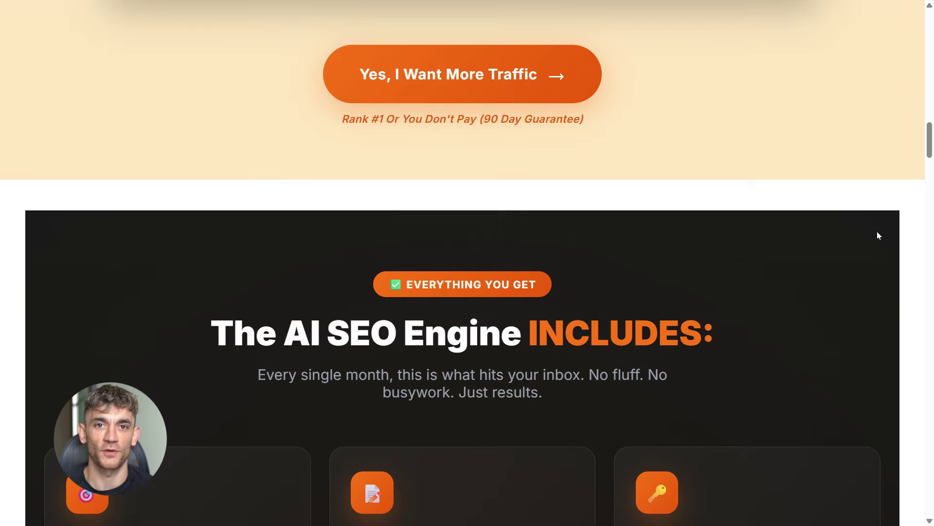
scroll(882, 236, "down", 5)
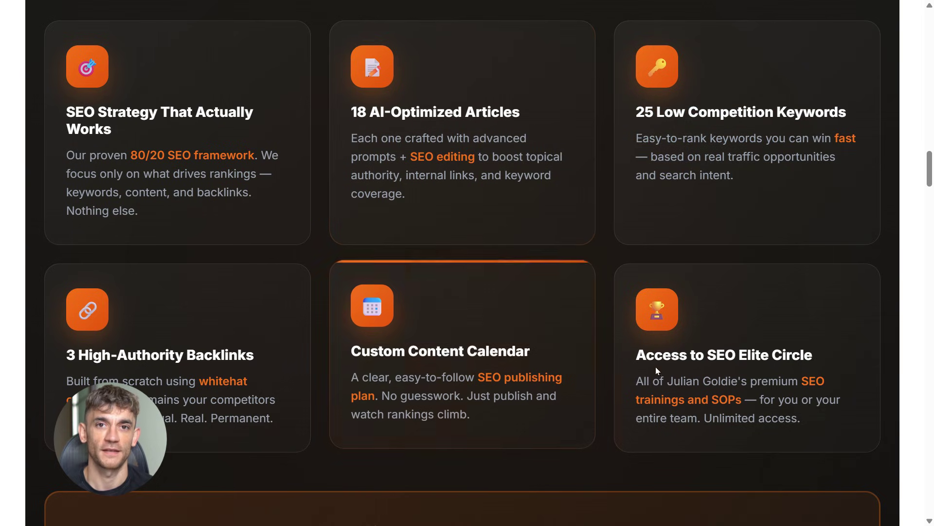
scroll(876, 253, "down", 10)
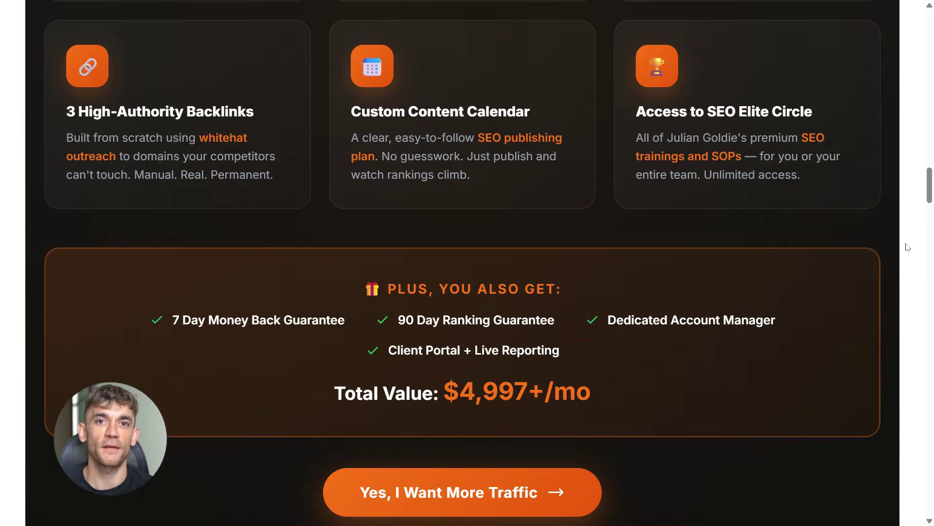
scroll(908, 247, "down", 6)
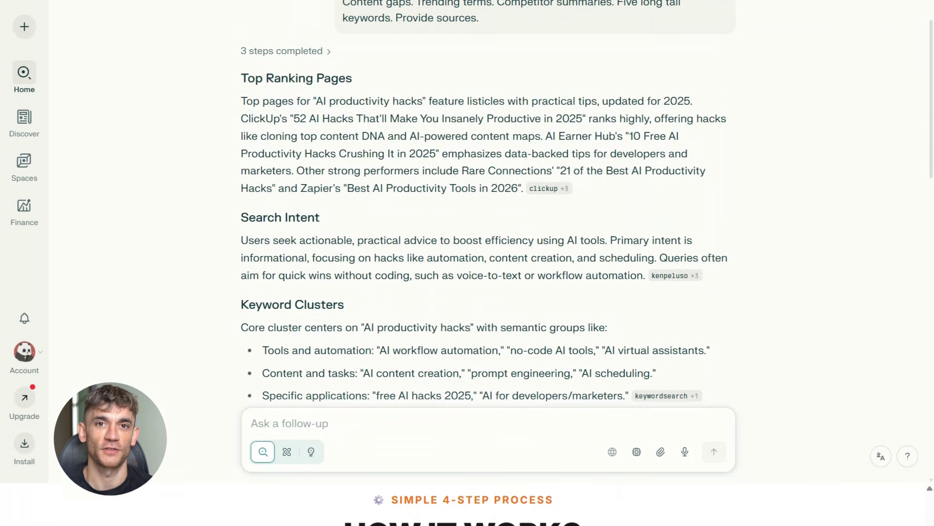
Copy the Perplexity briefing from Top Ranking Pages onward, then paste the SEO notebook prompt into chat.
left_click_drag(240, 78, 501, 392)
left_click_drag(501, 435, 576, 360)
scroll(676, 363, "down", 10)
scroll(677, 364, "down", 6)
scroll(636, 261, "up", 4)
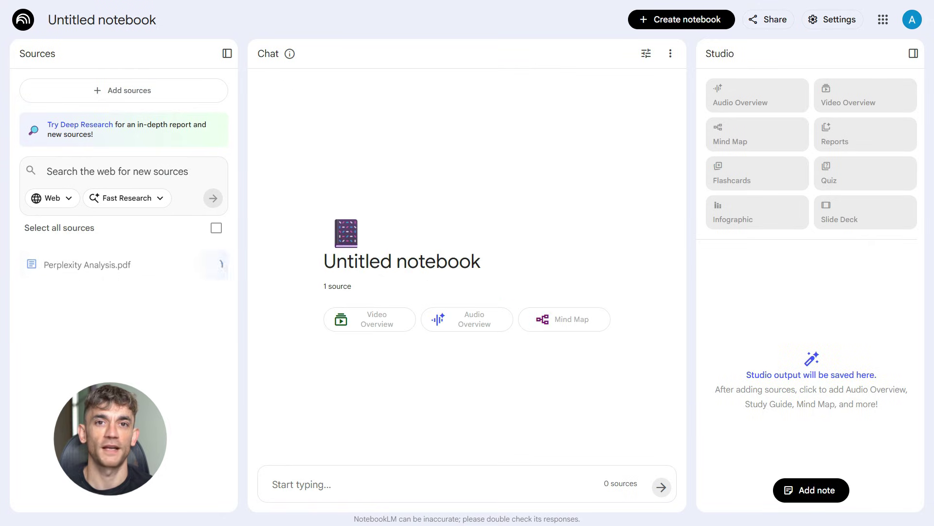
type("Turn this into a structured SEO research notebook. I want a topic summary. Angle suggestions. Three content clusters. An SEO outline. Common mistakes. Expert insights. A FAQ list. Statistics I can use. And a gold nugget insight that no one talks about.")
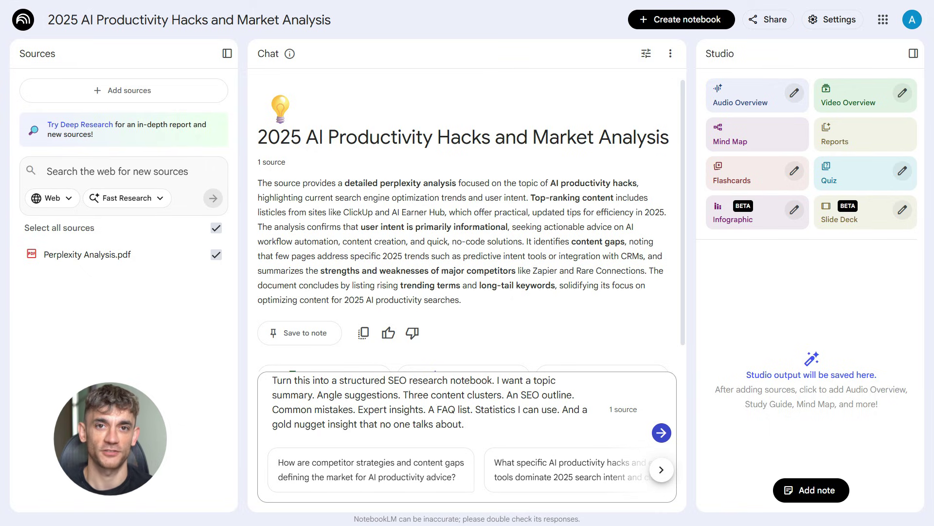
Send the SEO research prompt, review the structured answer, and widen the chat panel.
left_click(662, 469)
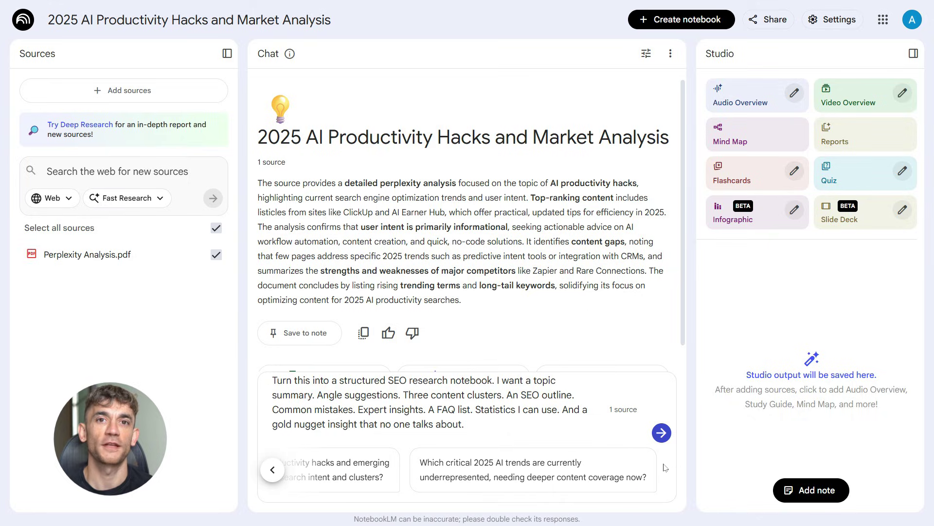
left_click(662, 432)
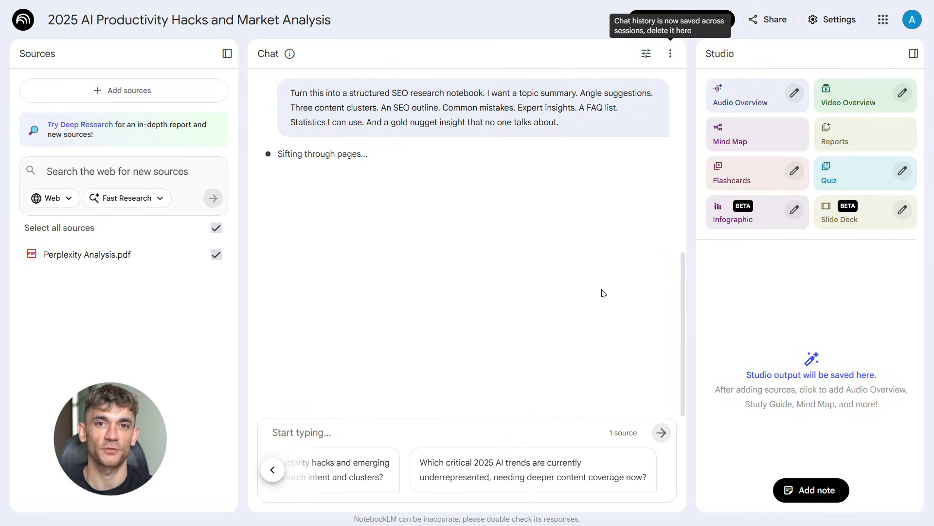
scroll(610, 277, "up", 4)
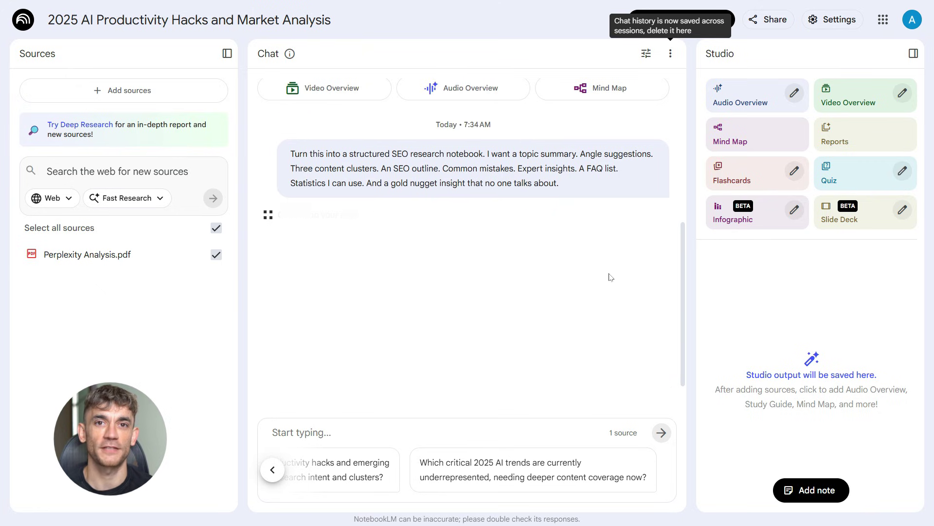
scroll(610, 277, "down", 1)
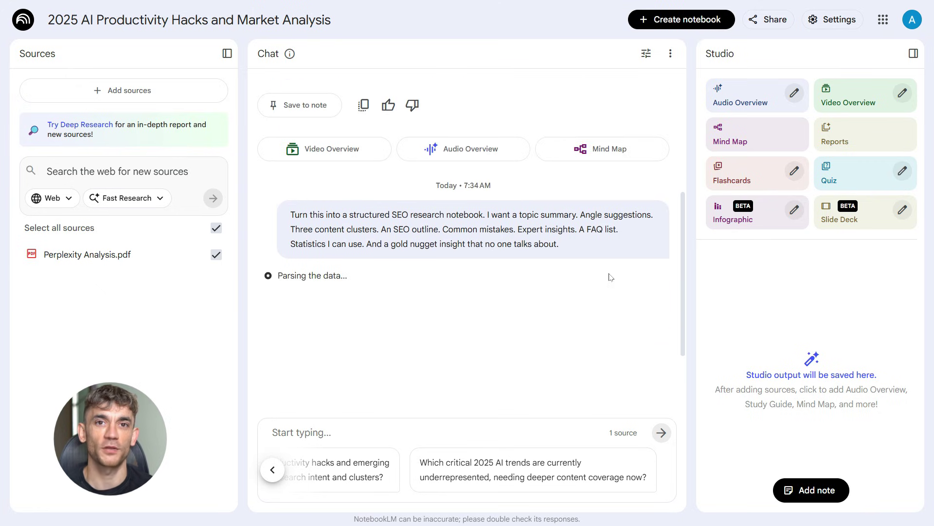
scroll(610, 277, "down", 1)
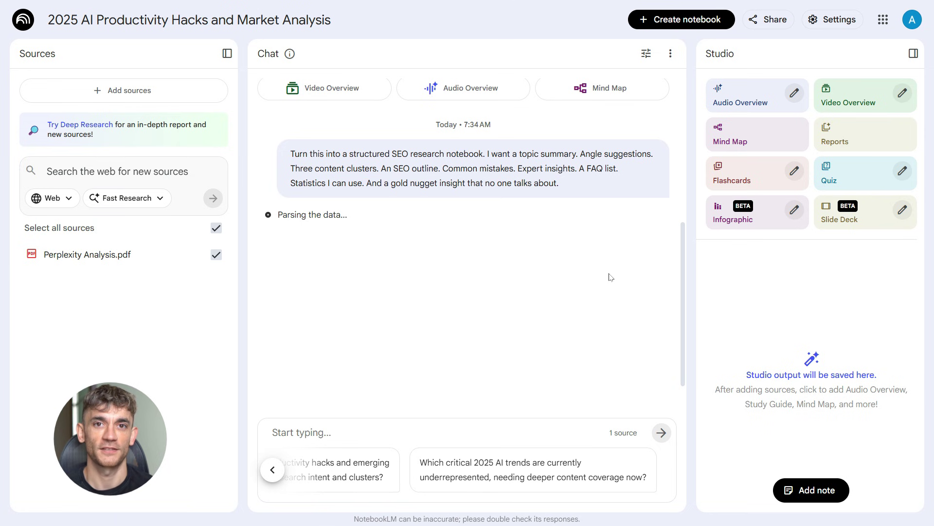
scroll(609, 276, "down", 4)
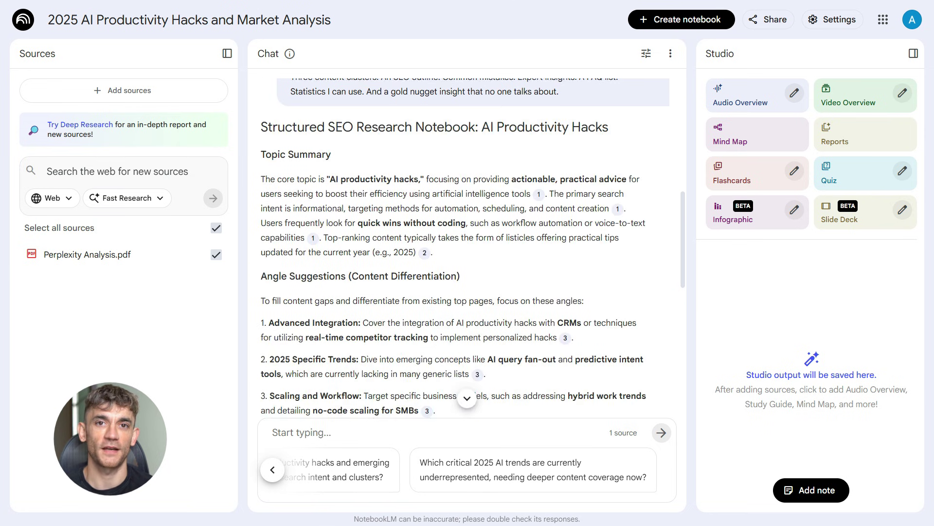
scroll(609, 276, "down", 5)
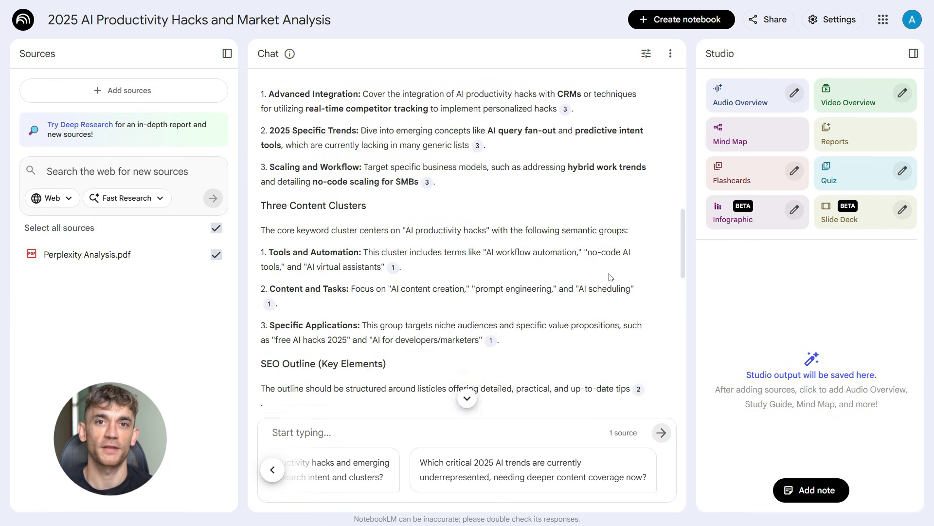
scroll(609, 277, "down", 8)
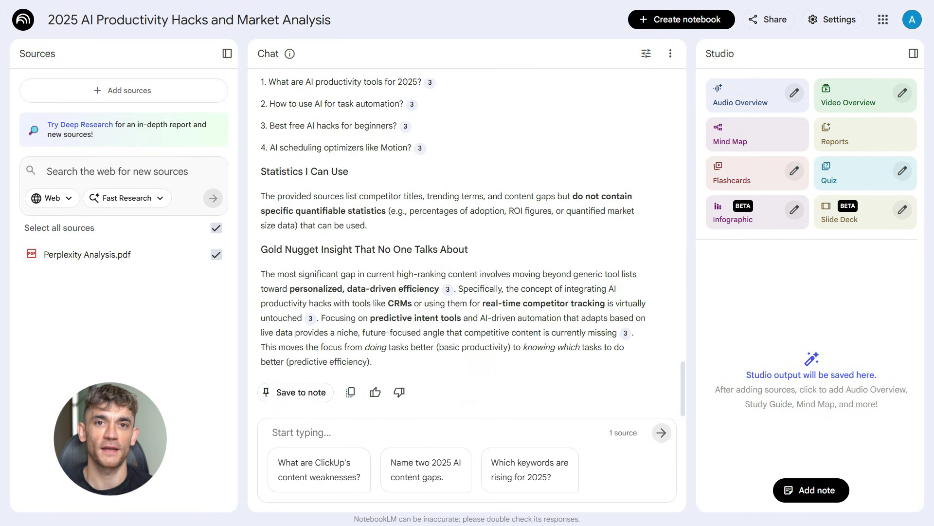
left_click_drag(688, 308, 723, 307)
Widen the chat panel so the SEO research answer has more room.
left_click(247, 269)
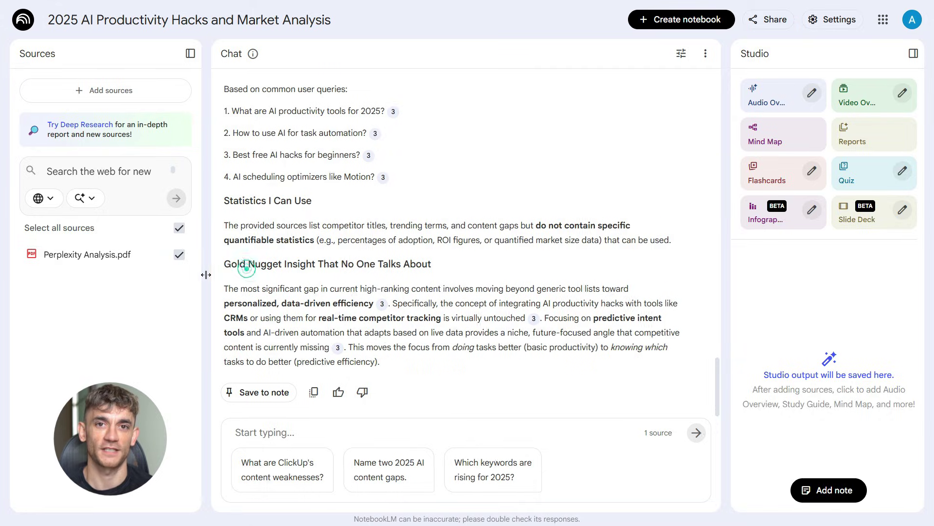
scroll(365, 315, "up", 15)
scroll(365, 315, "up", 15)
left_click_drag(218, 303, 421, 317)
Open the cited source passages for the topic summary, People Also Ask and rising terms.
left_click(418, 259)
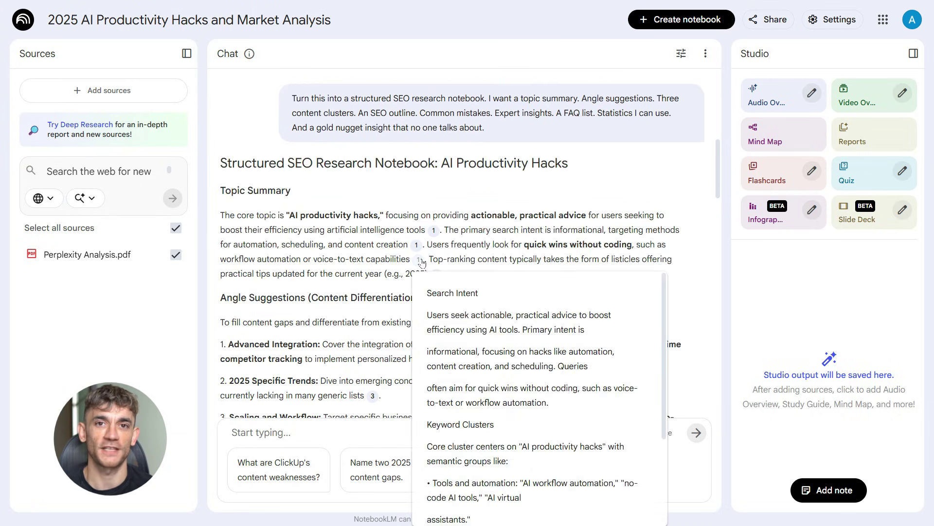
scroll(567, 243, "down", 6)
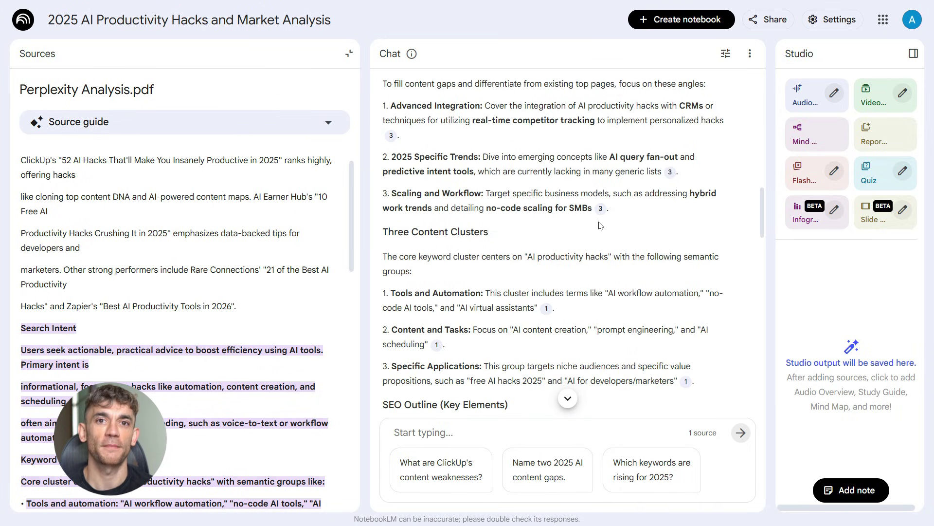
left_click(601, 208)
scroll(502, 242, "down", 3)
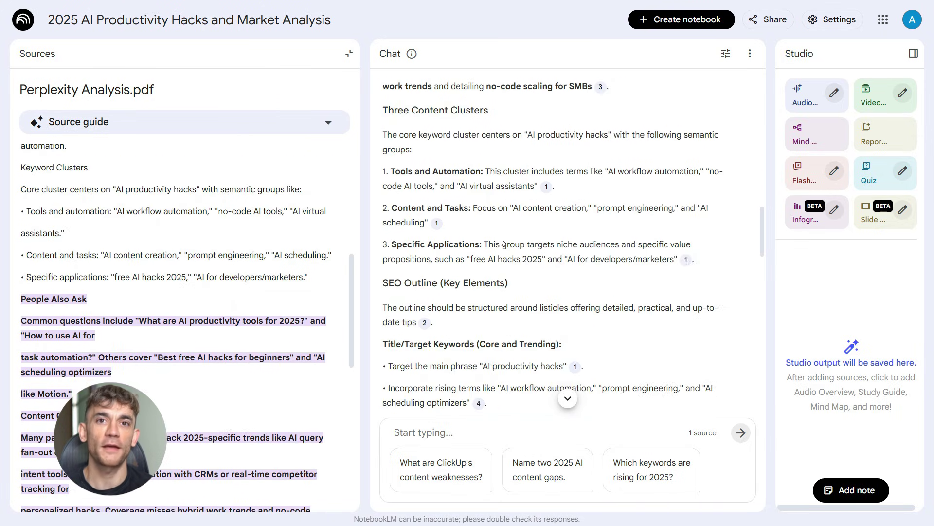
scroll(502, 242, "down", 5)
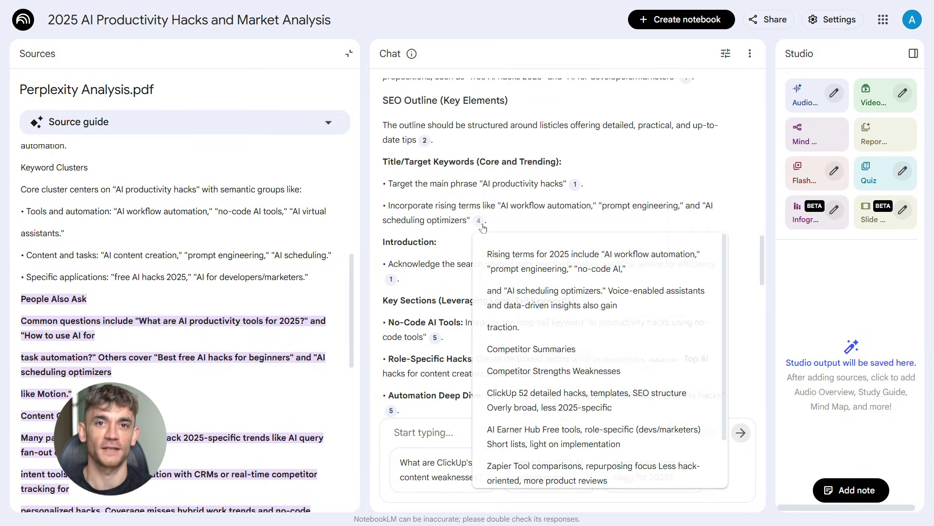
left_click(480, 222)
Check the Rare Connections, People Also Ask (citation 3) and Top Ranking Pages source passages.
scroll(550, 253, "down", 3)
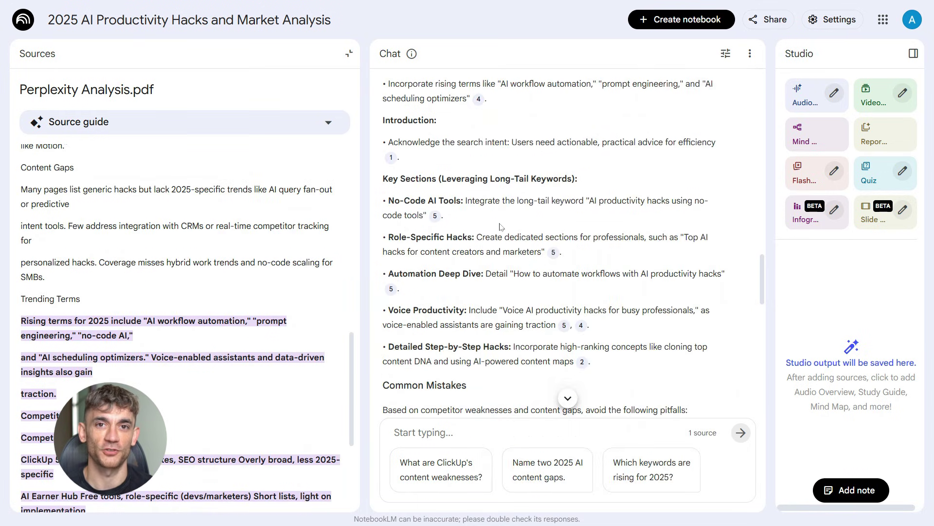
left_click(551, 254)
scroll(614, 246, "down", 6)
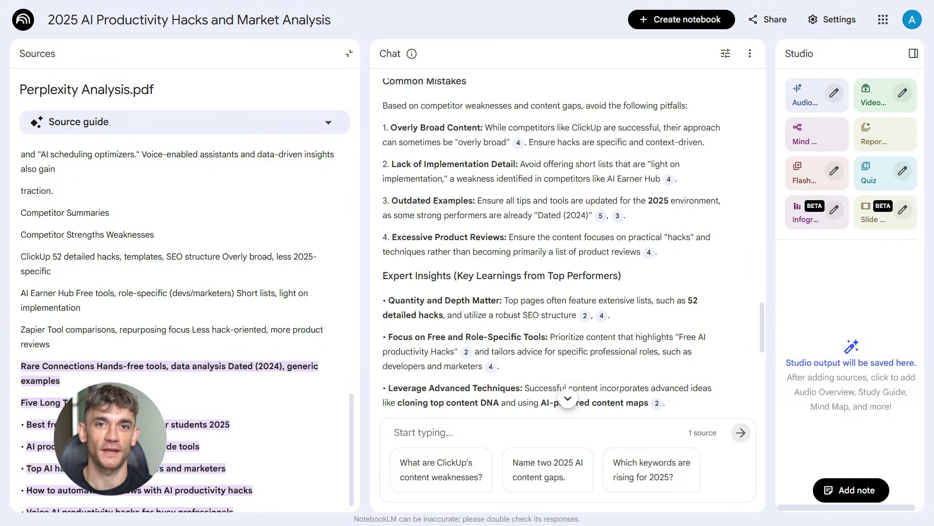
left_click(617, 216)
scroll(572, 242, "down", 8)
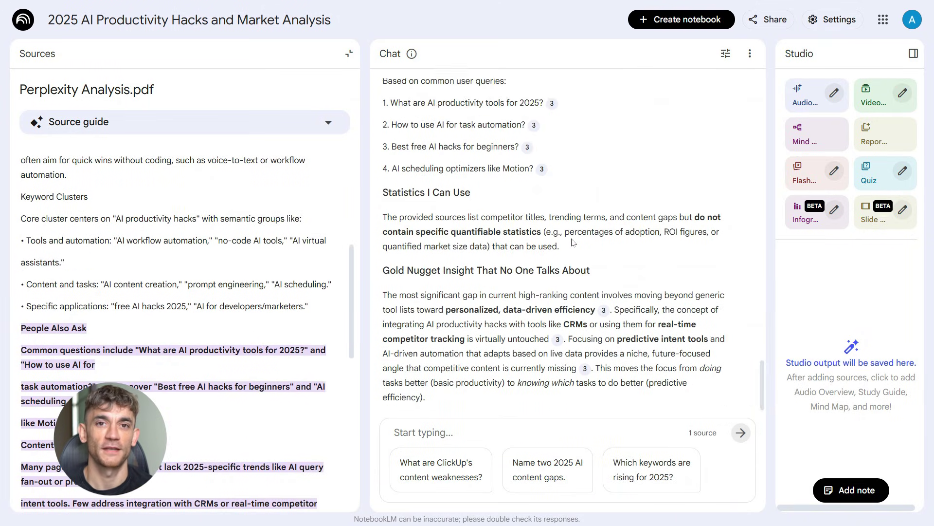
scroll(572, 242, "down", 1)
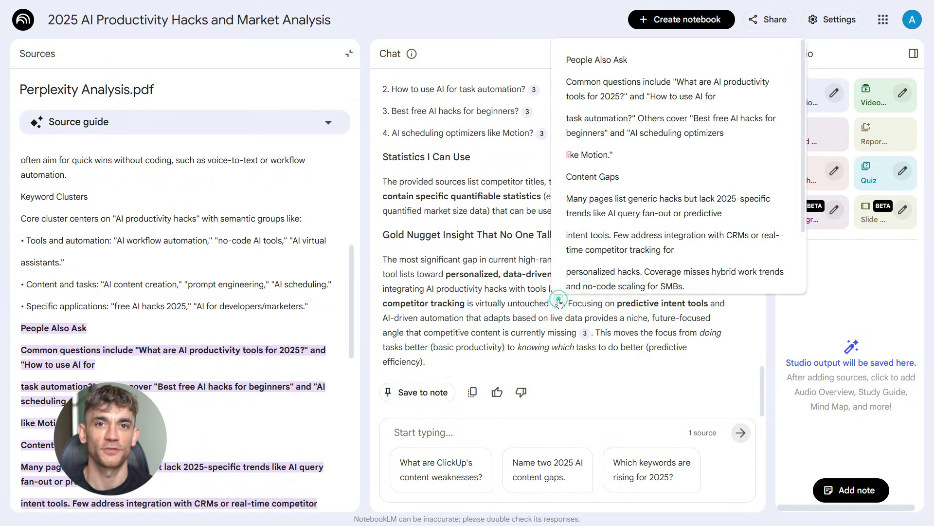
mouse_move(585, 335)
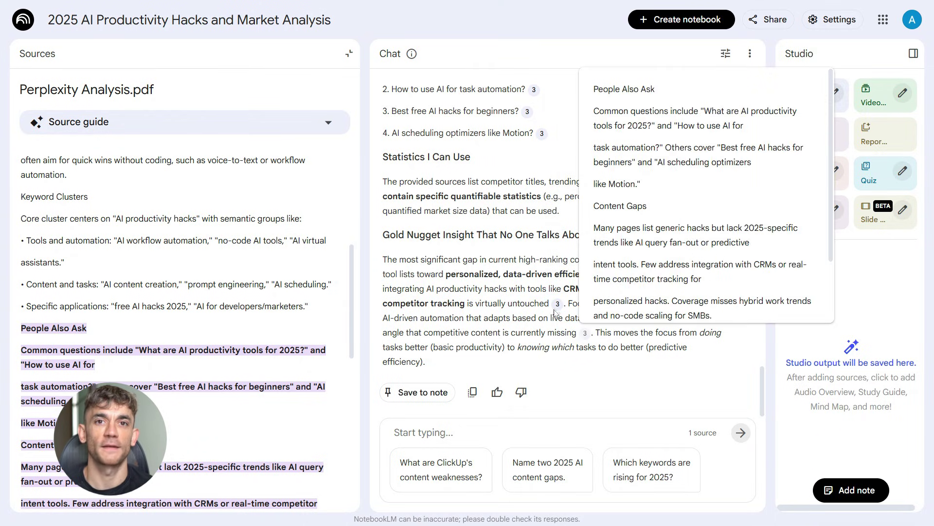
scroll(533, 298, "up", 5)
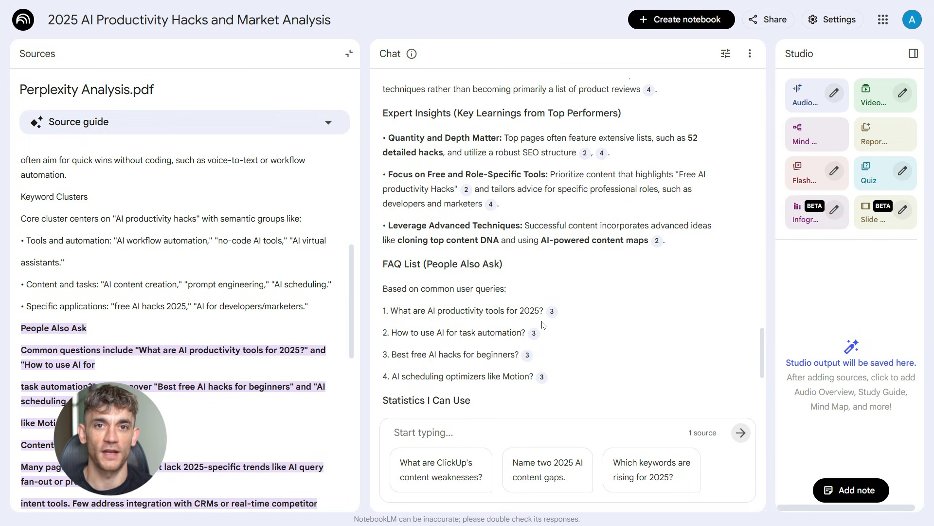
scroll(537, 320, "up", 8)
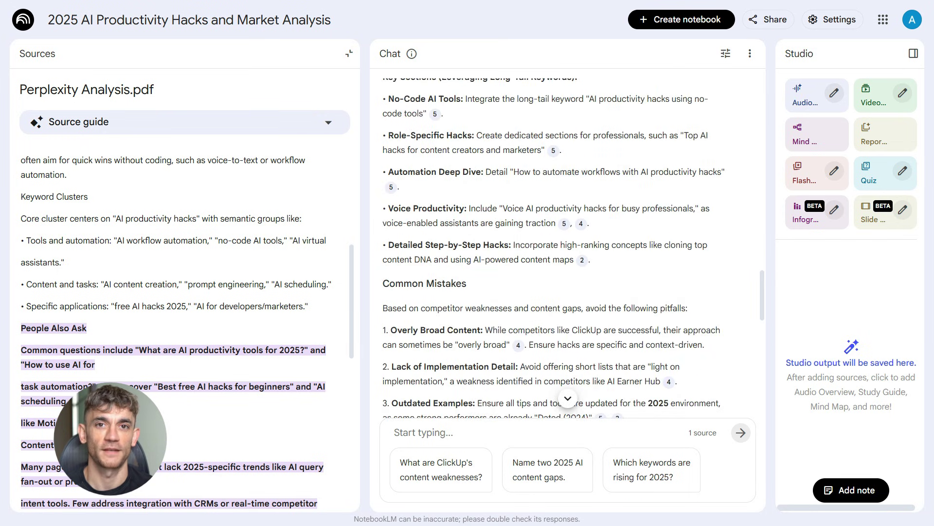
left_click(582, 259)
Paste the blog post, titles, meta, TikTok and YouTube package request below the SEO notes.
scroll(591, 277, "up", 4)
scroll(590, 277, "up", 3)
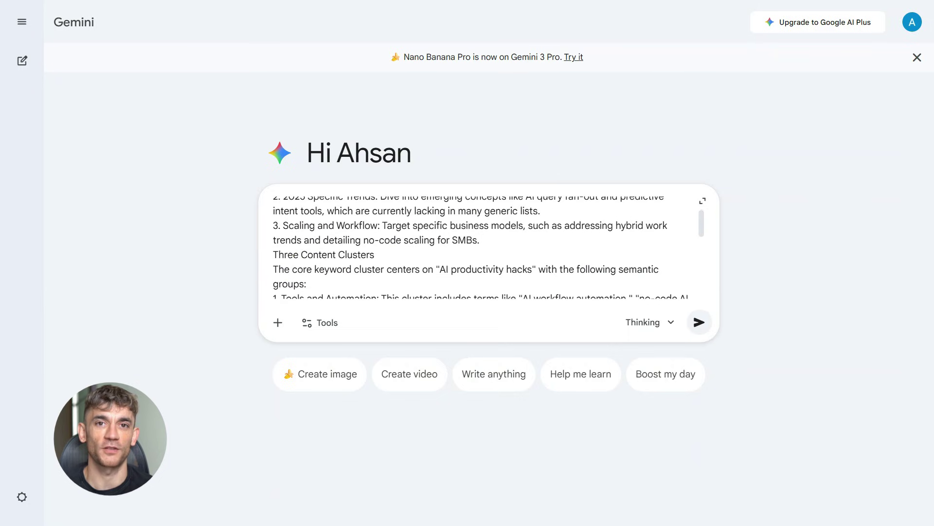
scroll(480, 244, "down", 10)
scroll(479, 243, "up", 3)
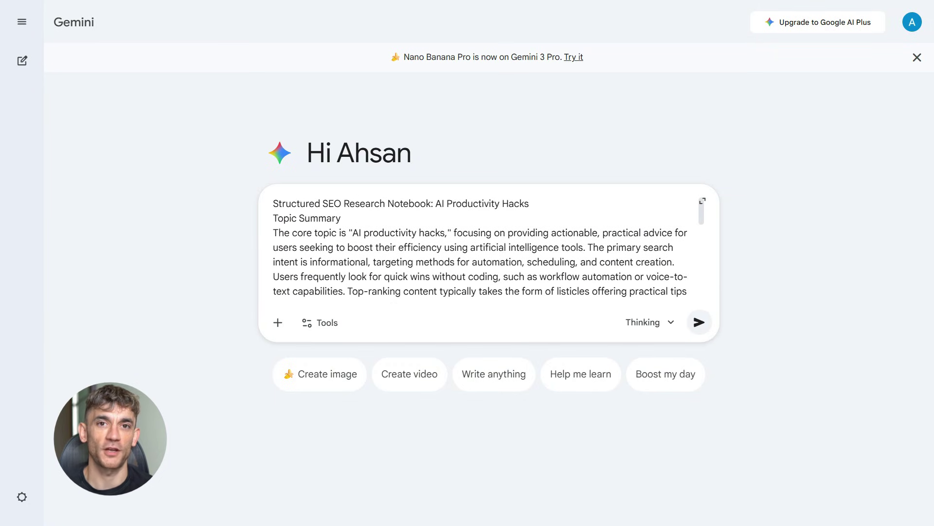
scroll(479, 245, "down", 15)
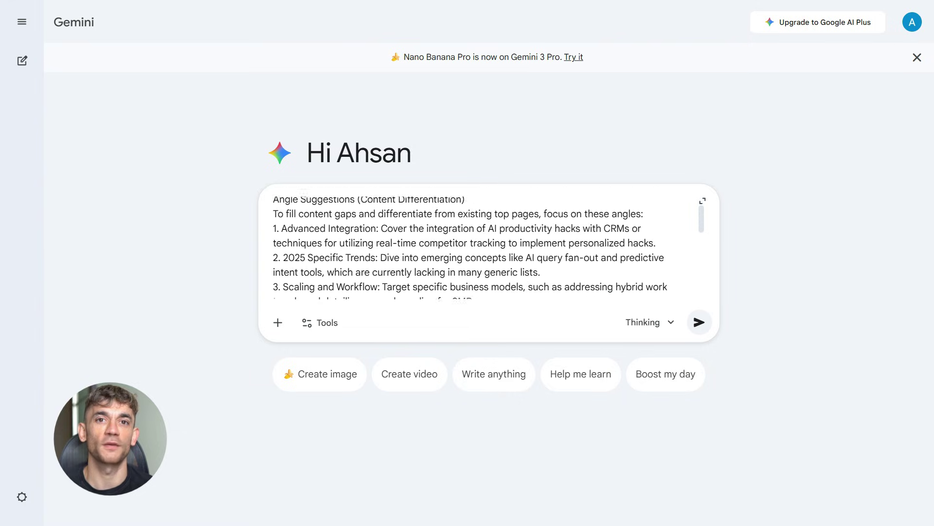
scroll(480, 246, "down", 10)
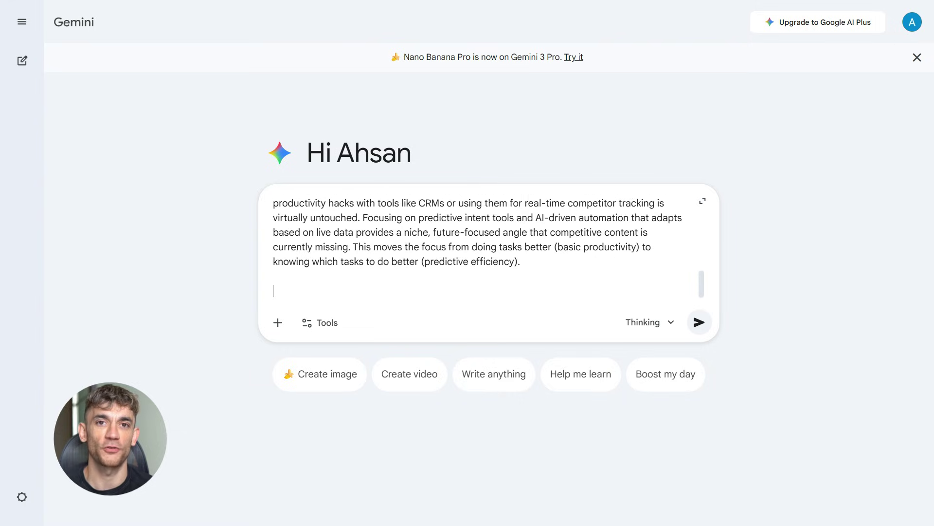
type("Based on the notebook above, create a complete SEO blog post. Five viral titles. A meta description. Subheadings with search intent. Internal linking suggestions. A short thirty second TikTok script. A long YouTube video outline. Make the content human, relatable, and angle driven. The target example topic is saving time in the morning for busy people.")
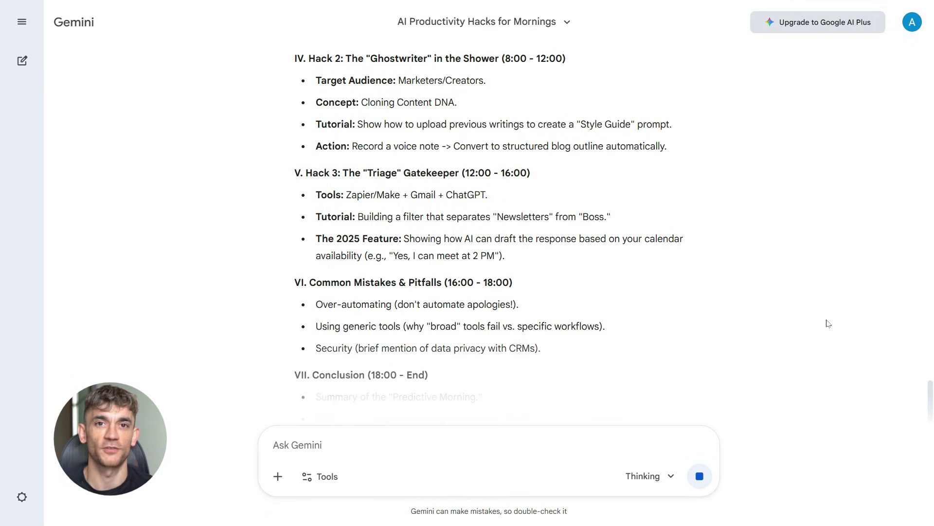
Review Gemini's response, selecting and then clearing the viral titles.
scroll(827, 325, "up", 20)
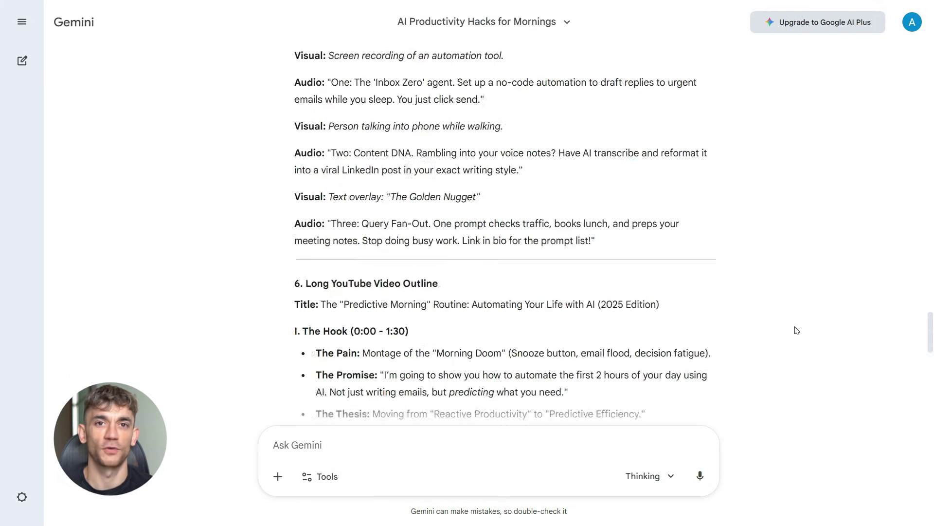
scroll(797, 330, "up", 20)
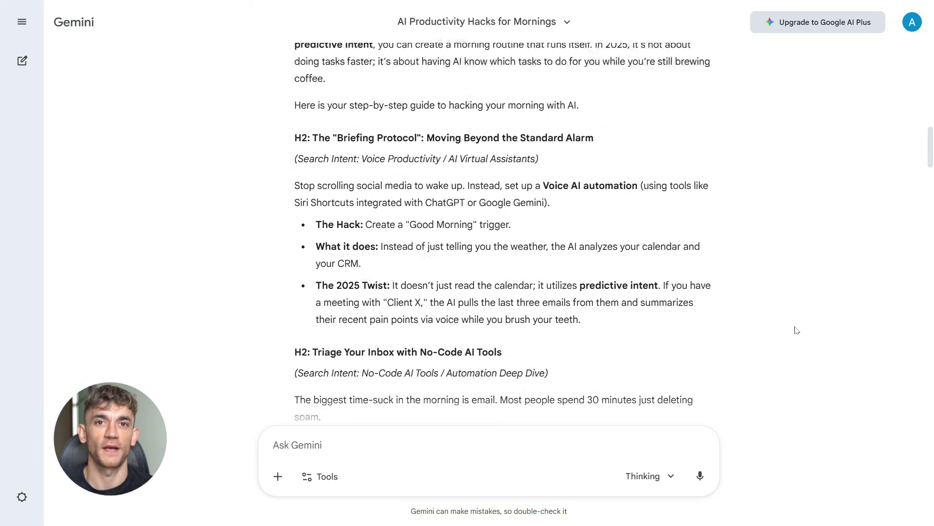
scroll(797, 330, "up", 6)
scroll(788, 328, "down", 5)
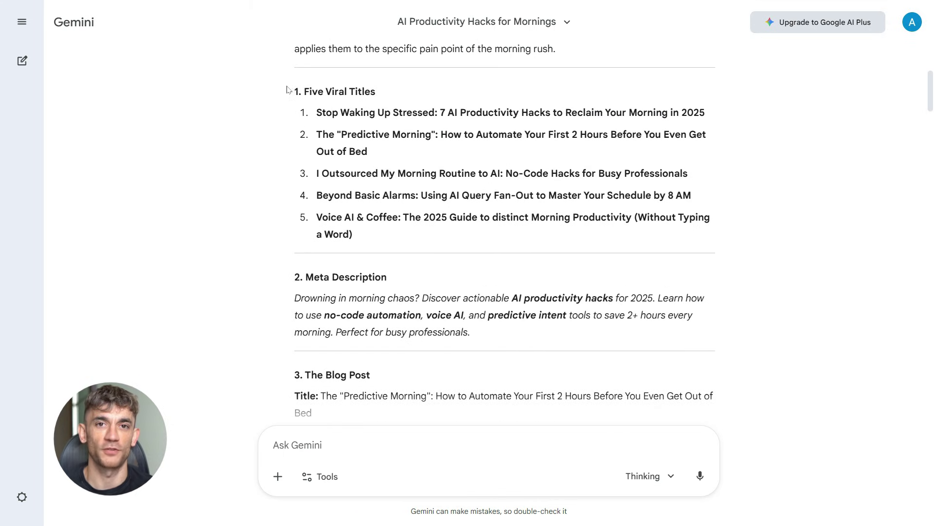
left_click_drag(285, 86, 463, 233)
left_click(459, 234)
Scroll to the blog post and trial-select its opening, then clear the selection.
scroll(469, 239, "down", 3)
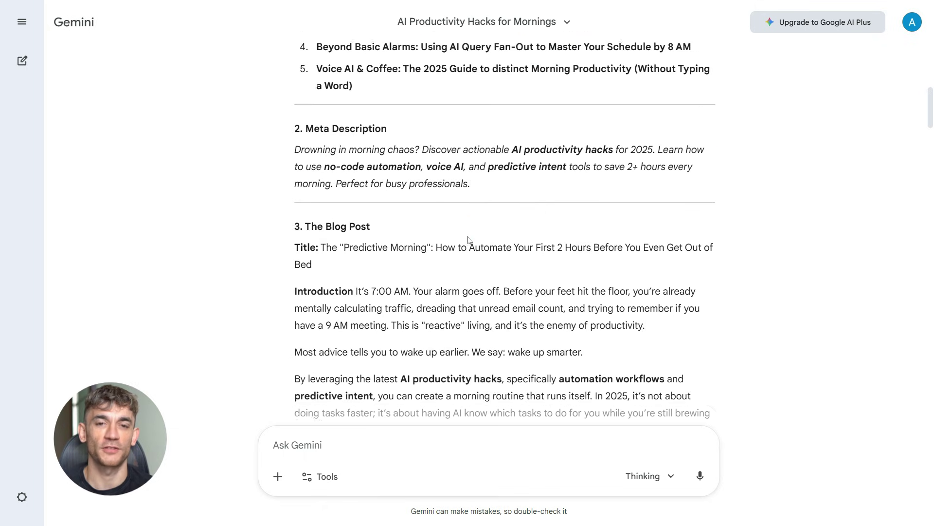
scroll(469, 240, "down", 1)
left_click_drag(381, 284, 301, 130)
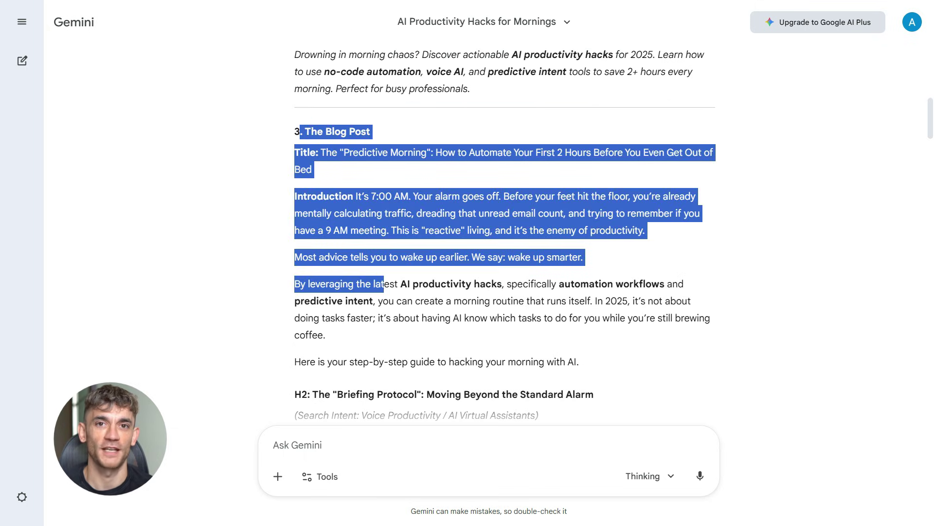
scroll(462, 263, "down", 3)
left_click(463, 263)
Select the full Blog Post text from its heading for copying.
scroll(431, 202, "down", 6)
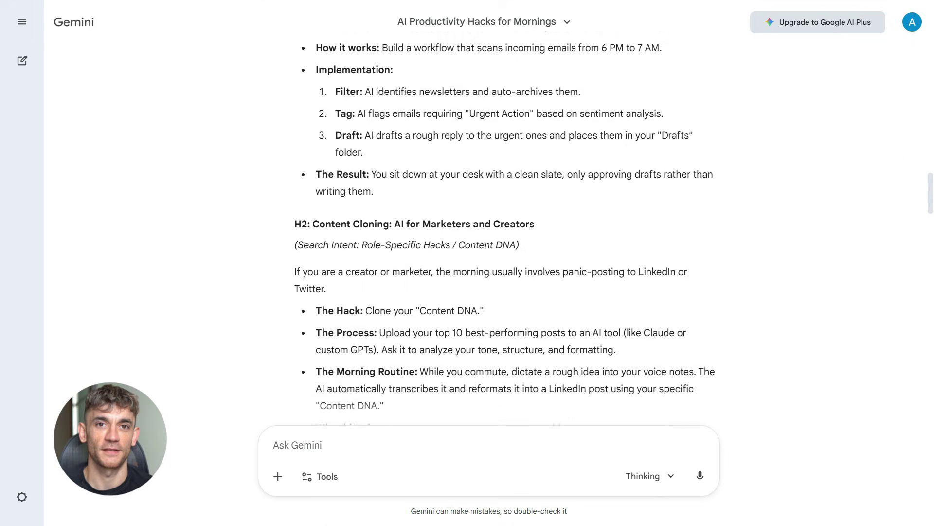
scroll(809, 302, "down", 15)
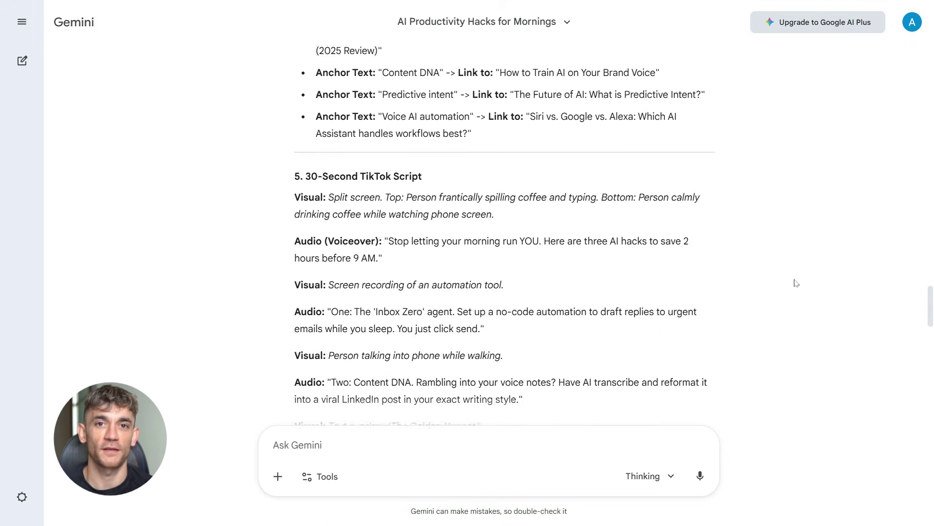
scroll(794, 280, "down", 15)
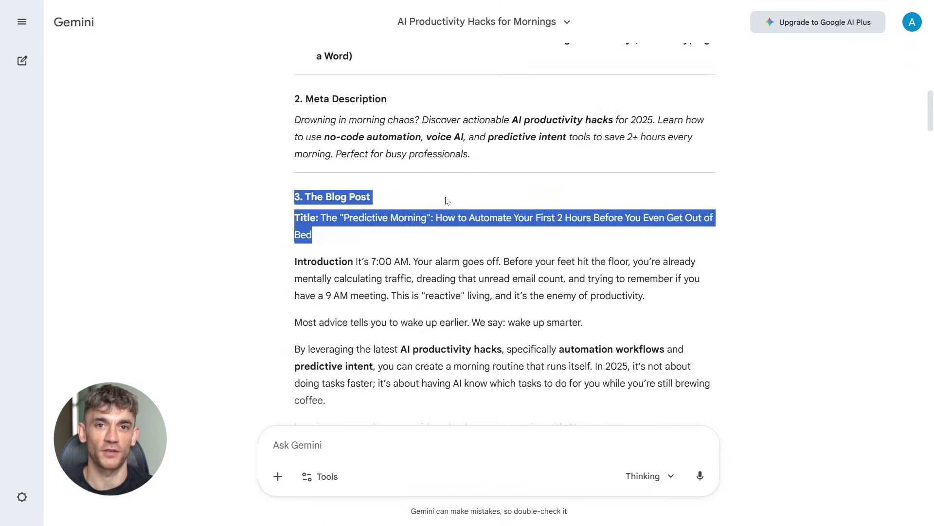
left_click(445, 196)
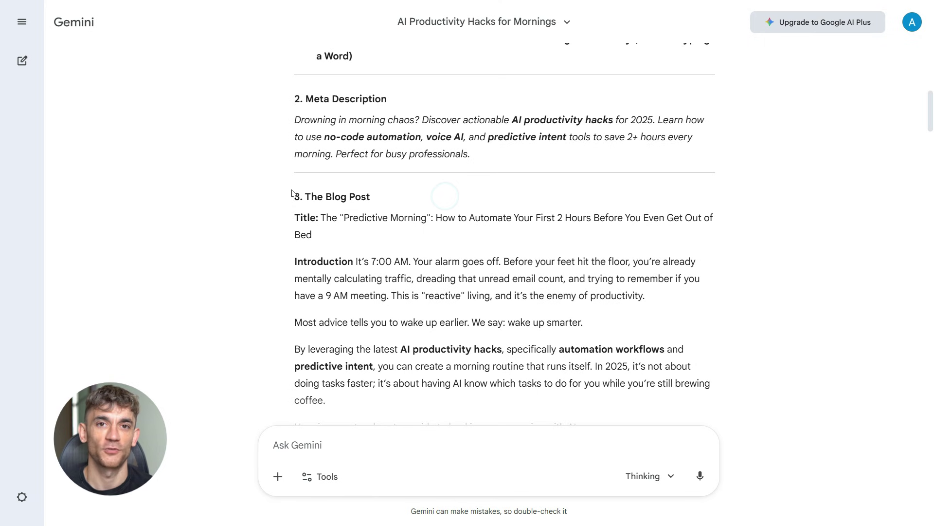
left_click_drag(294, 197, 311, 302)
scroll(350, 292, "down", 10)
scroll(341, 292, "down", 7)
scroll(384, 287, "down", 3)
scroll(385, 287, "down", 10)
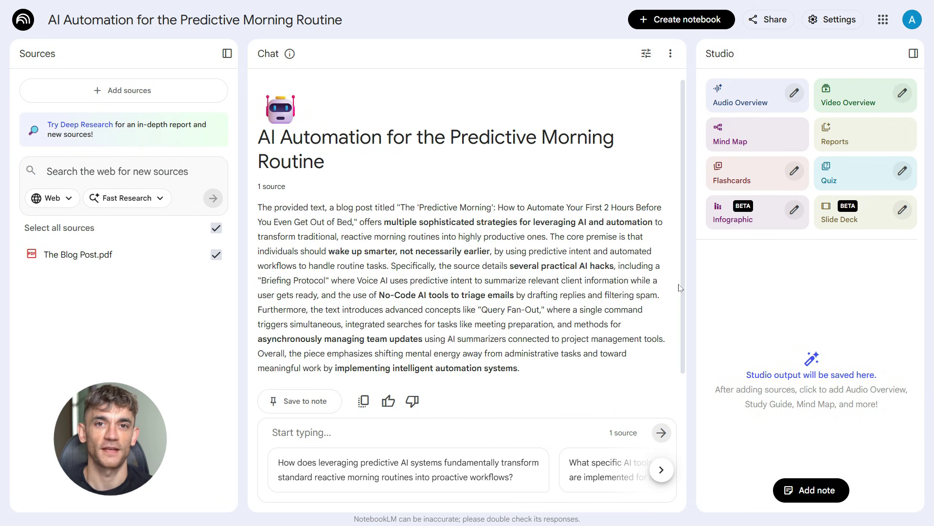
Send the blog rewrite and missing-keywords request and review NotebookLM's punchier rewrite and new angles.
scroll(657, 275, "down", 1)
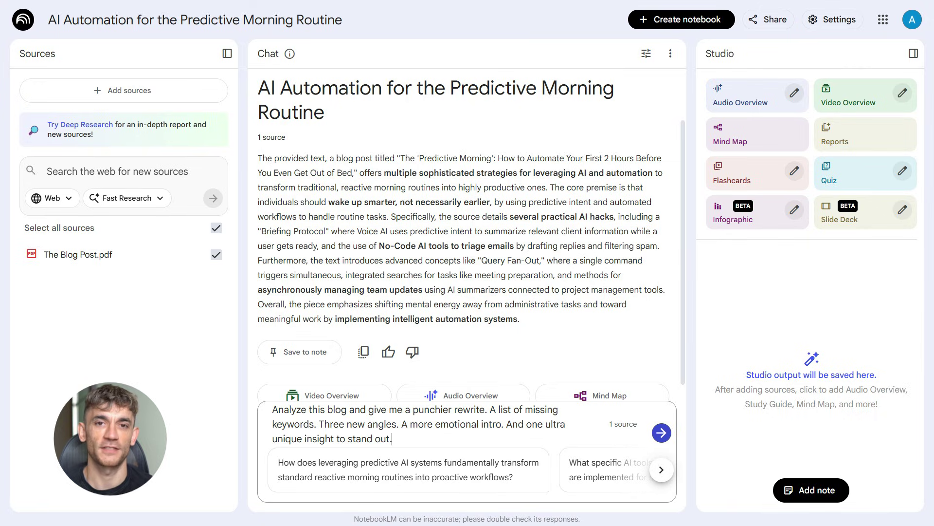
left_click(661, 433)
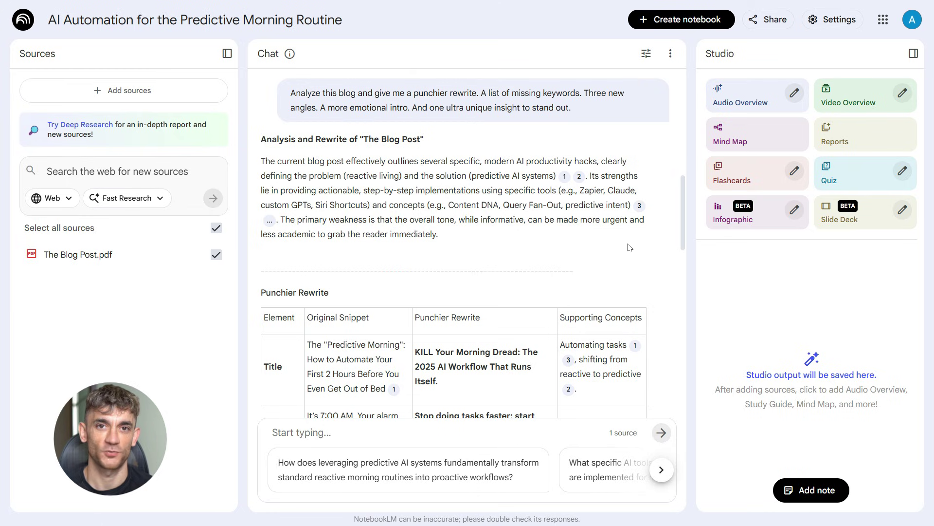
scroll(628, 249, "down", 4)
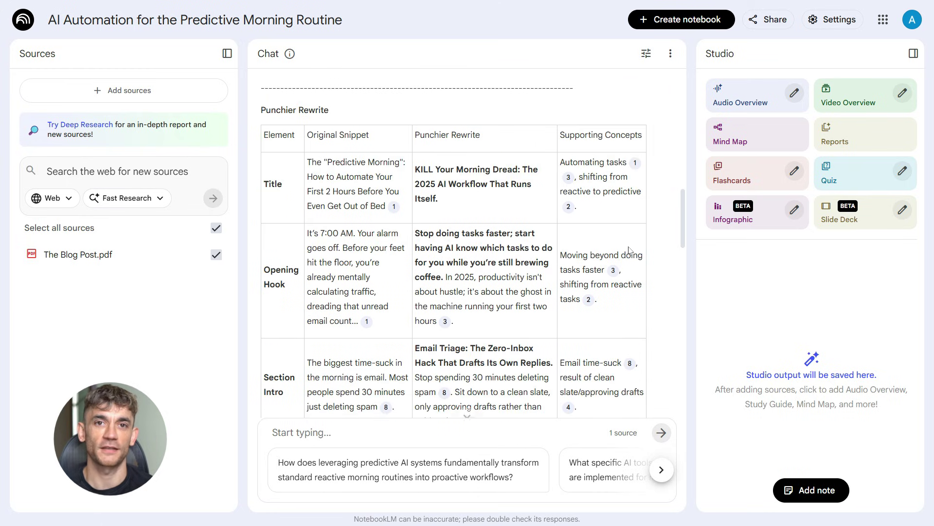
scroll(629, 249, "down", 10)
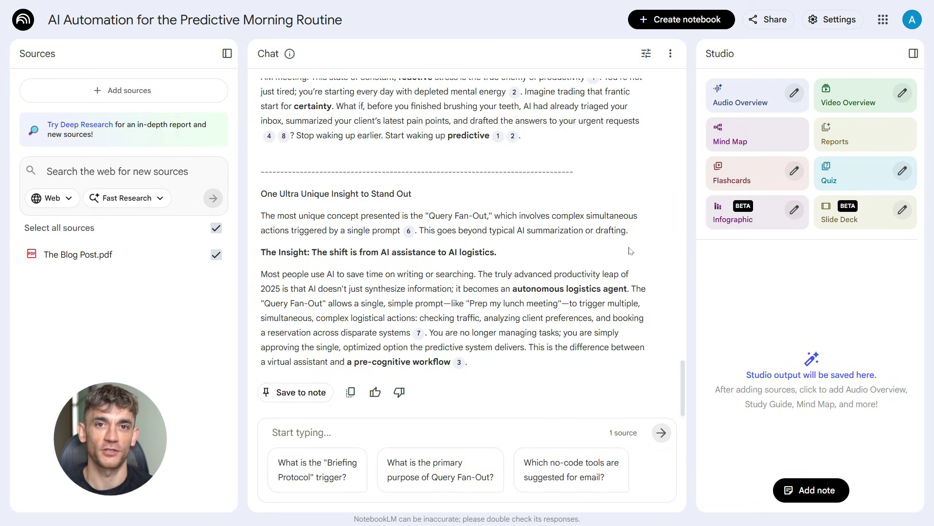
scroll(629, 250, "up", 15)
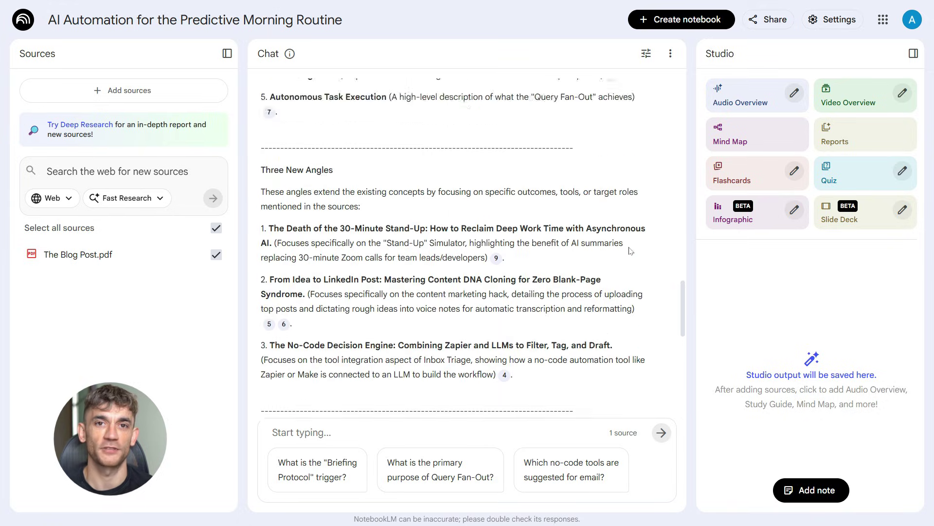
scroll(630, 250, "up", 12)
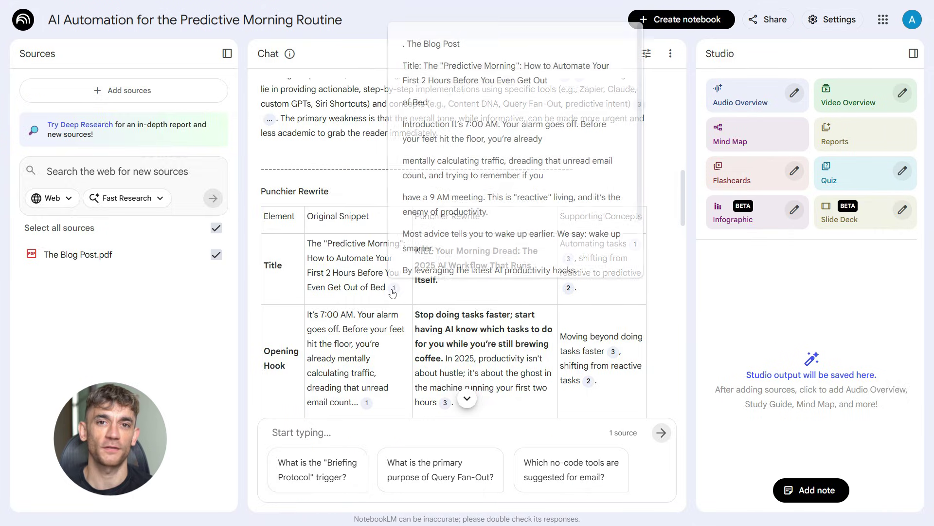
left_click(393, 287)
scroll(560, 304, "down", 3)
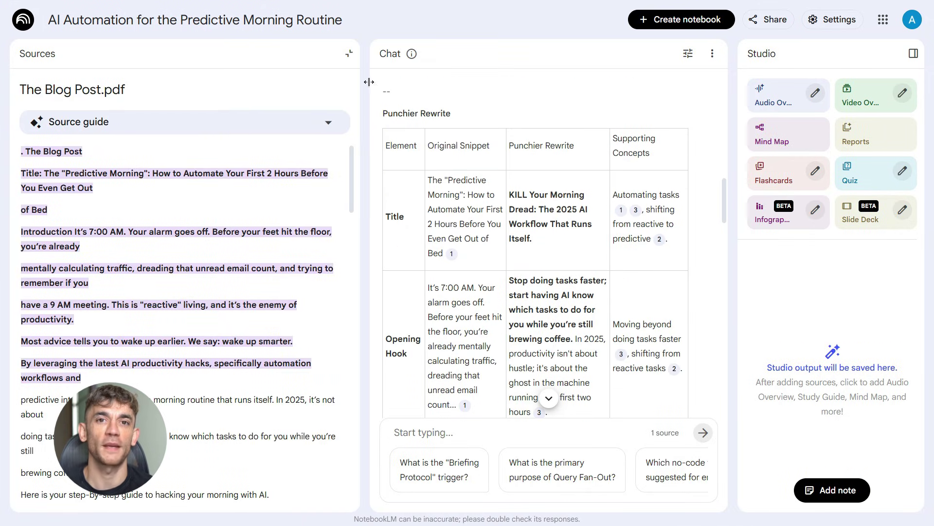
left_click(349, 53)
scroll(467, 243, "down", 15)
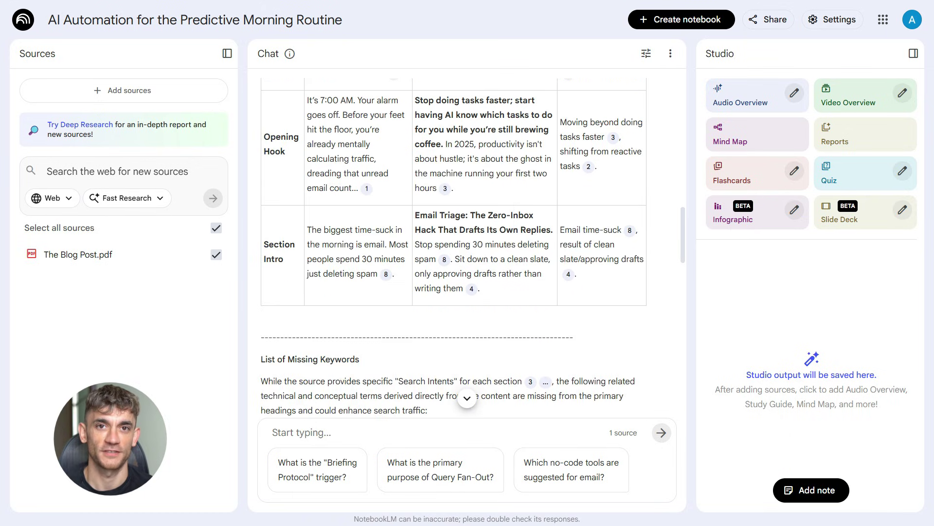
scroll(452, 250, "down", 2)
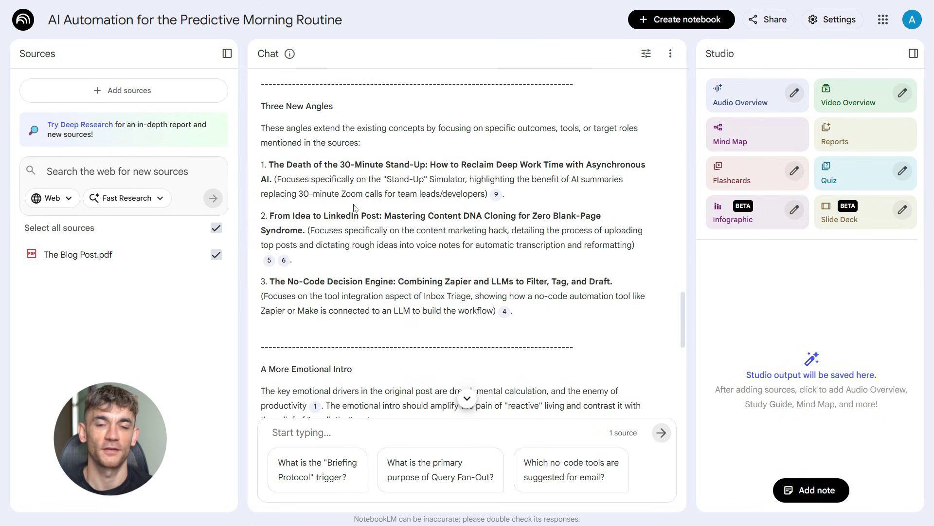
scroll(356, 211, "down", 8)
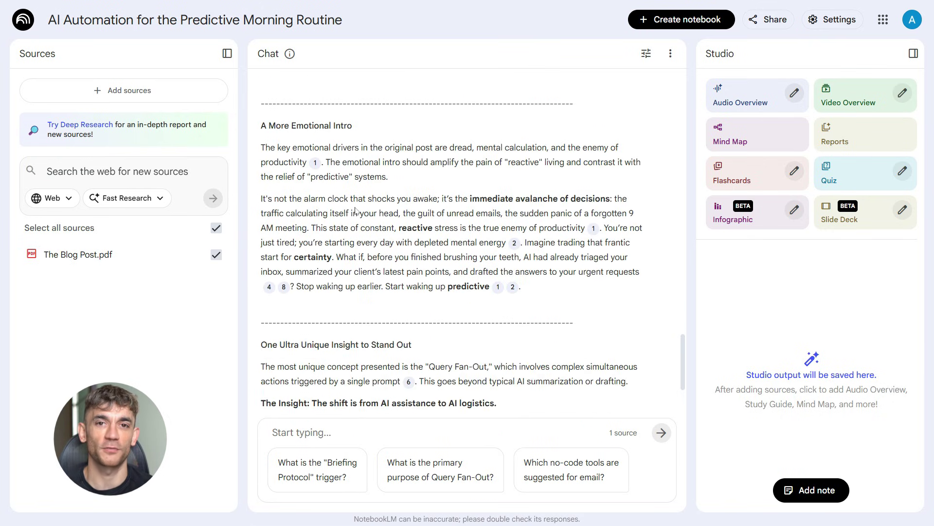
scroll(355, 210, "down", 5)
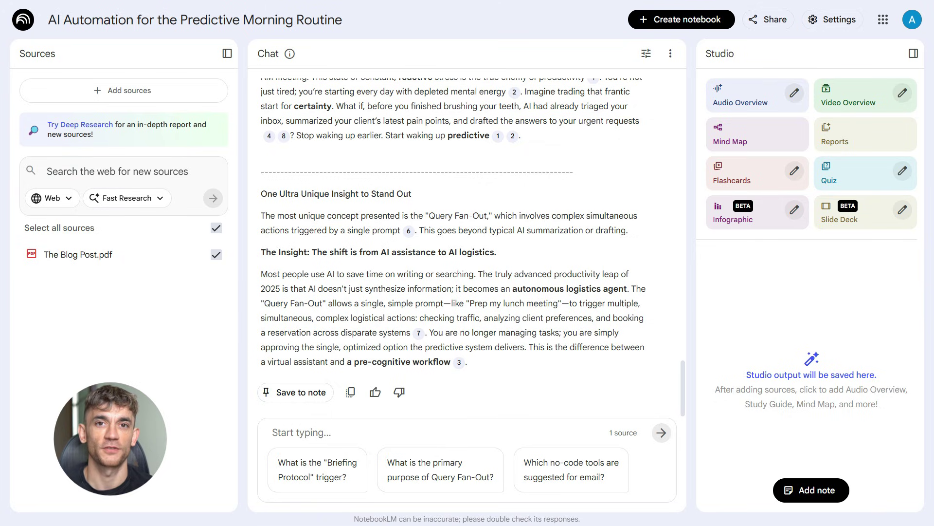
scroll(467, 244, "up", 10)
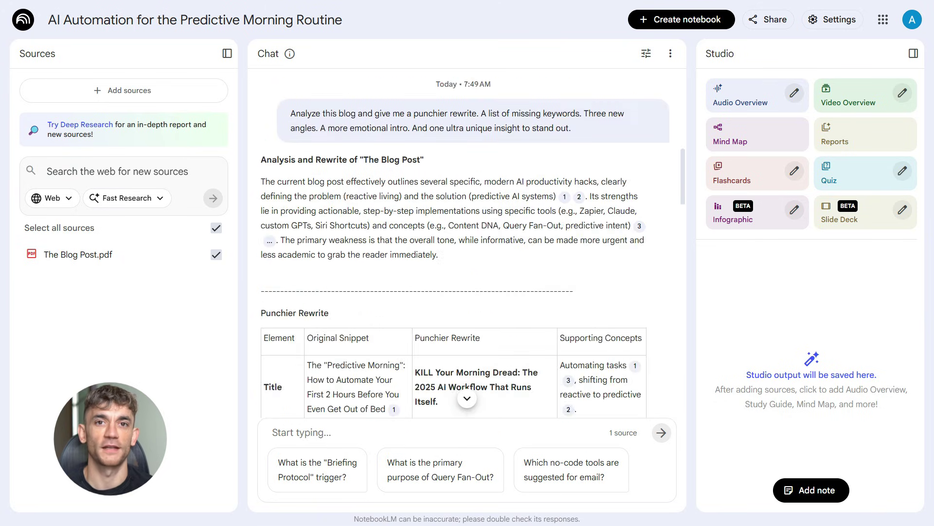
scroll(357, 302, "down", 4)
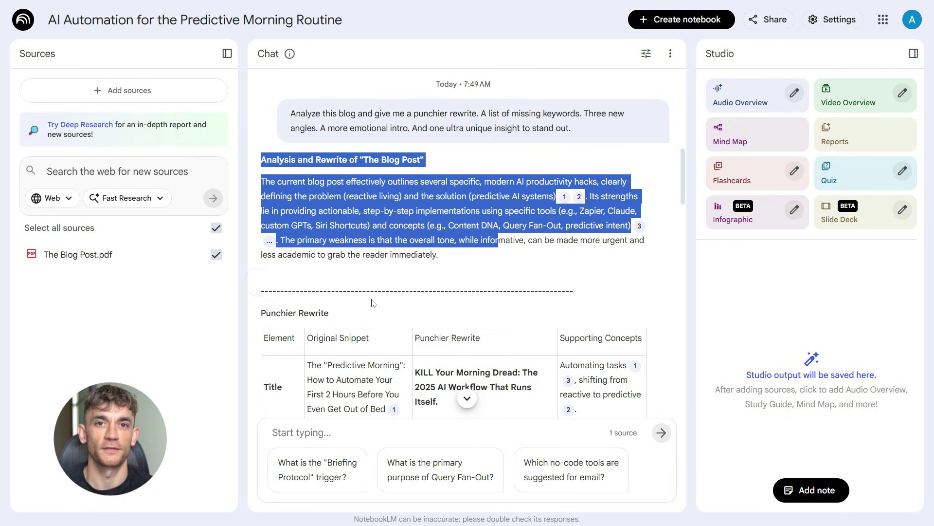
scroll(441, 351, "down", 6)
scroll(261, 92, "down", 6)
left_click_drag(413, 264, 261, 82)
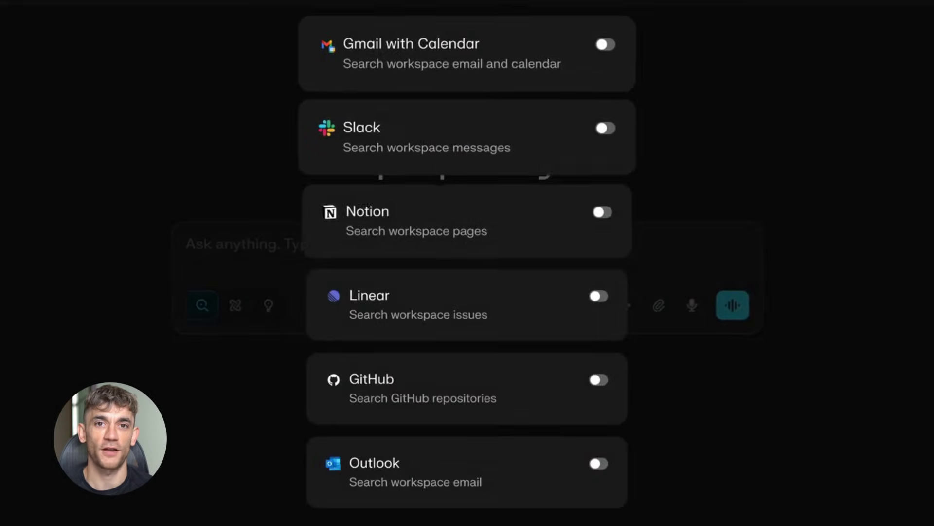
Start a meeting-prep prompt, then ask Perplexity to convert the 'App Connectors' Notion doc into a Linear project.
type("Prep me f")
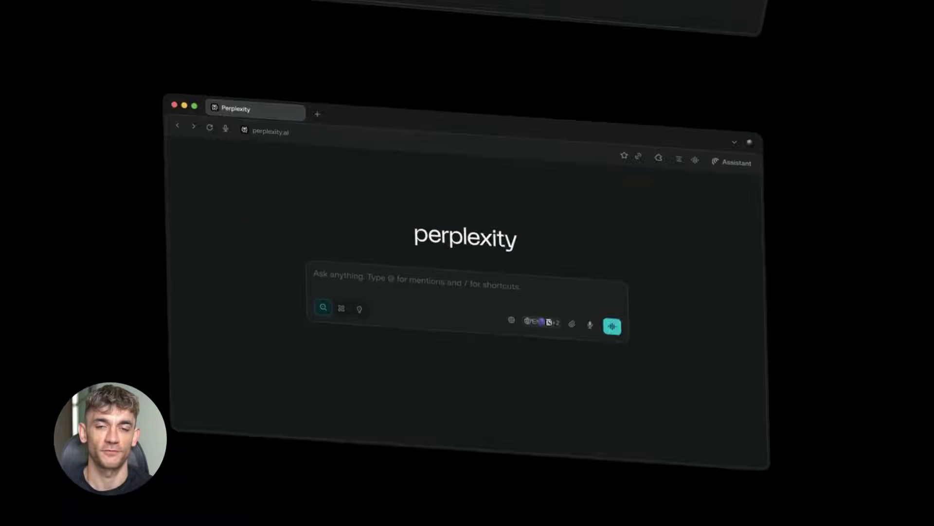
type("Take a look at this Notion doc, \"App Connectors.\" Convert it into a Linear project with prioritized tasks and sub-tasks. Create the issues in Linear and assign to the right people.")
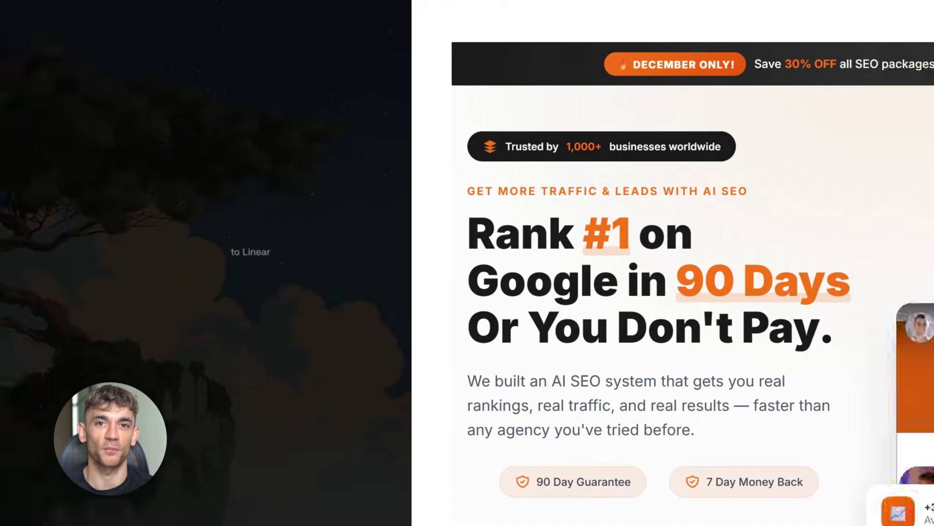
Step the landing page carousel back to its first slide, then jump to 'Rank #1 in 90 days'.
scroll(912, 90, "down", 10)
scroll(912, 91, "down", 14)
scroll(911, 91, "down", 3)
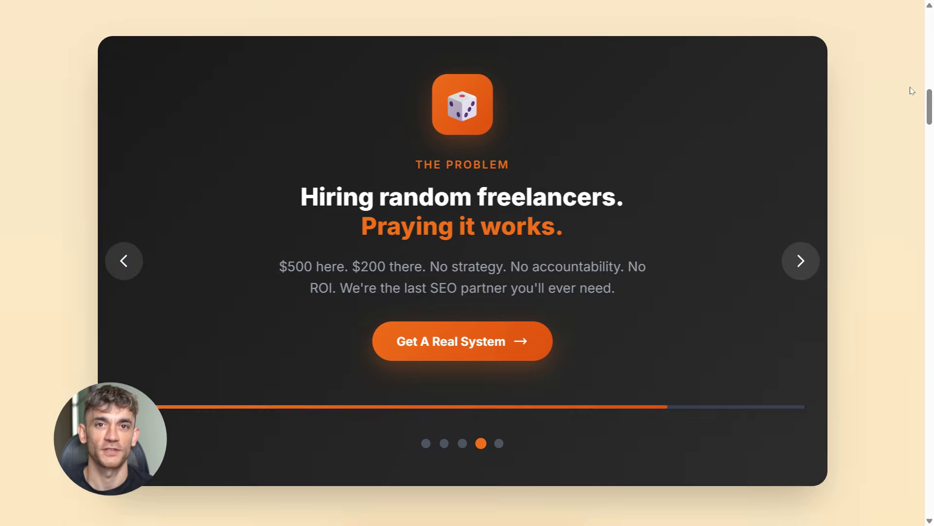
left_click(460, 443)
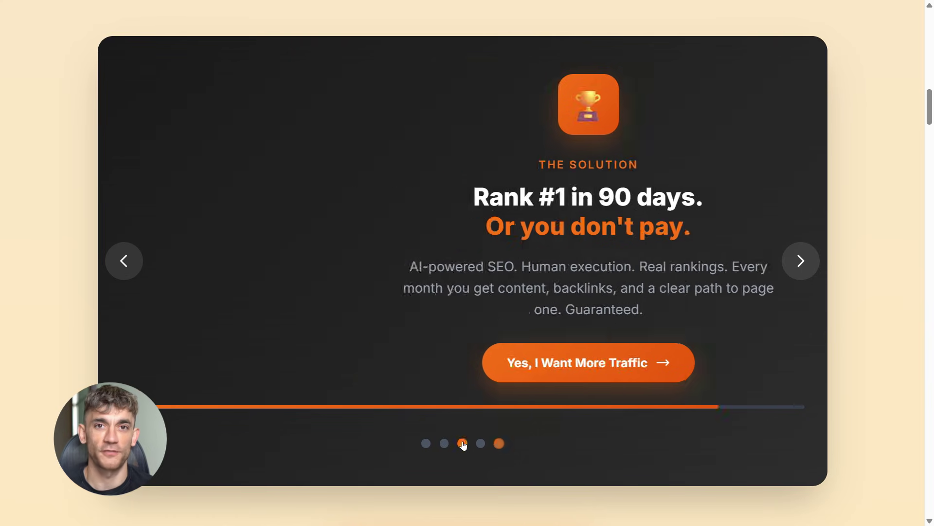
left_click(443, 443)
left_click(426, 443)
left_click(499, 445)
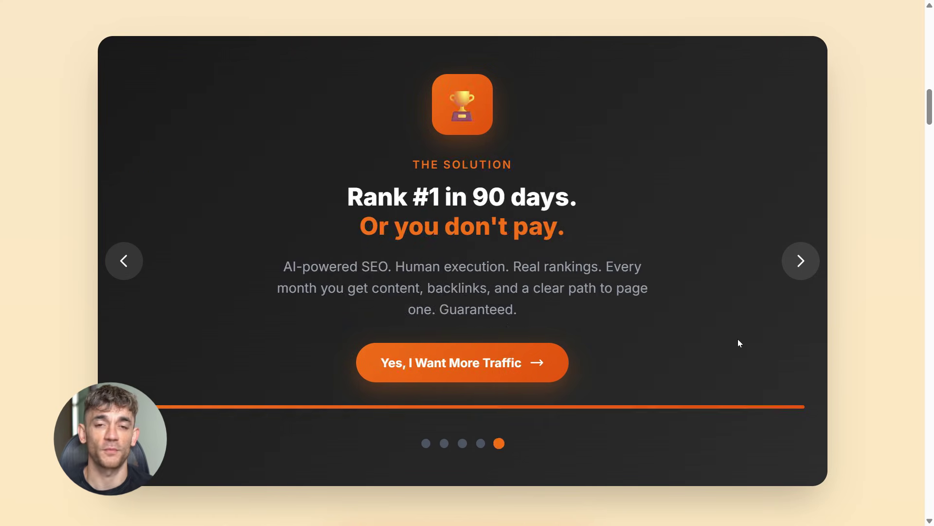
Scroll down to the Hear From Our Clients testimonials.
scroll(885, 232, "down", 12)
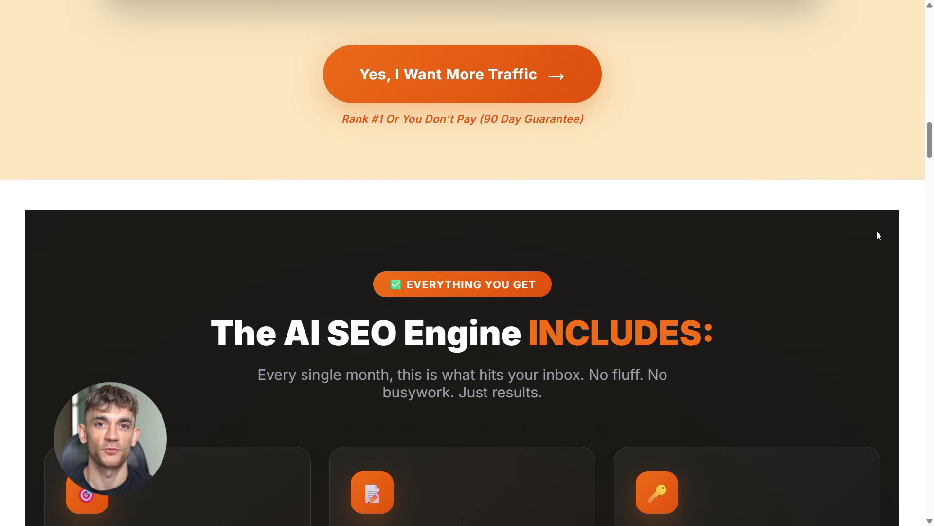
scroll(900, 238, "down", 5)
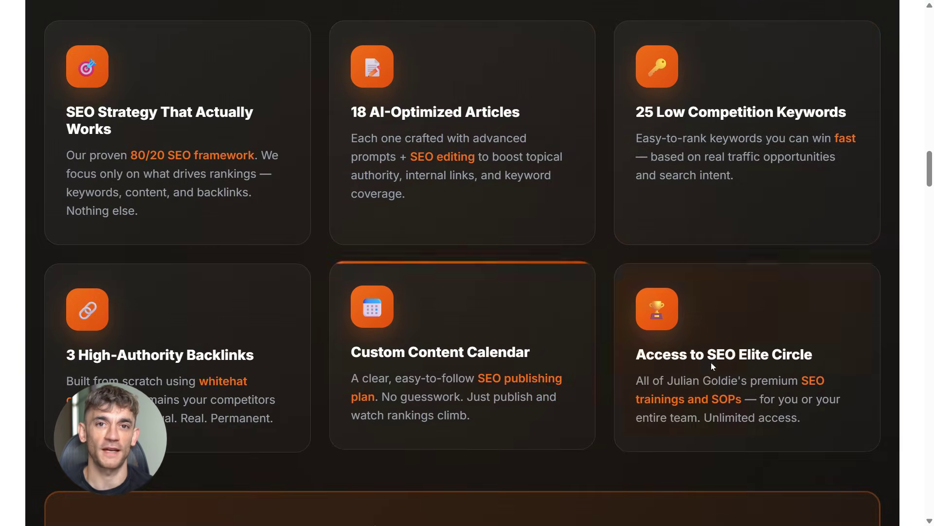
scroll(907, 246, "down", 9)
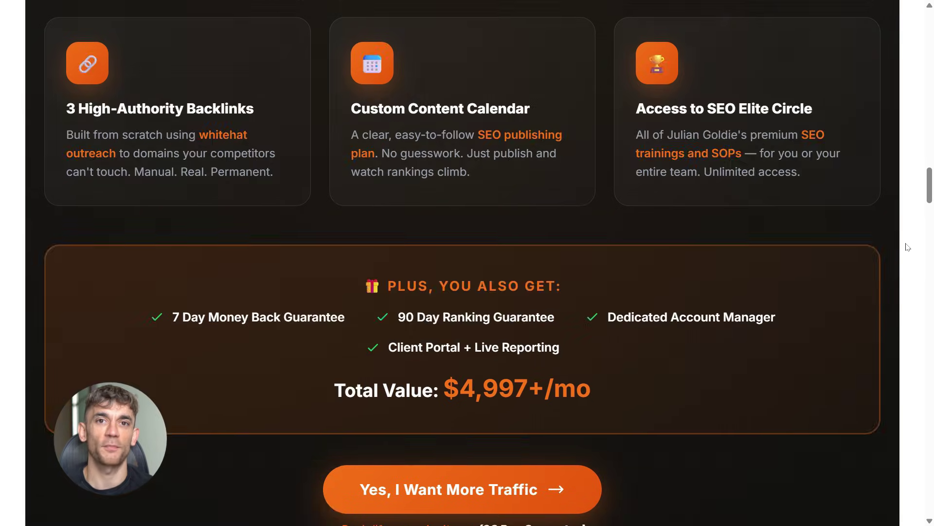
scroll(907, 247, "down", 15)
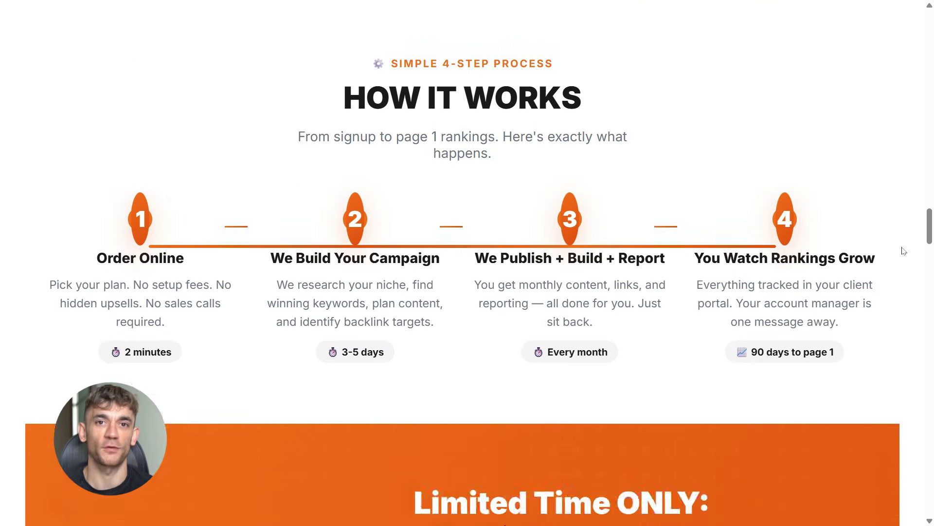
scroll(903, 251, "down", 12)
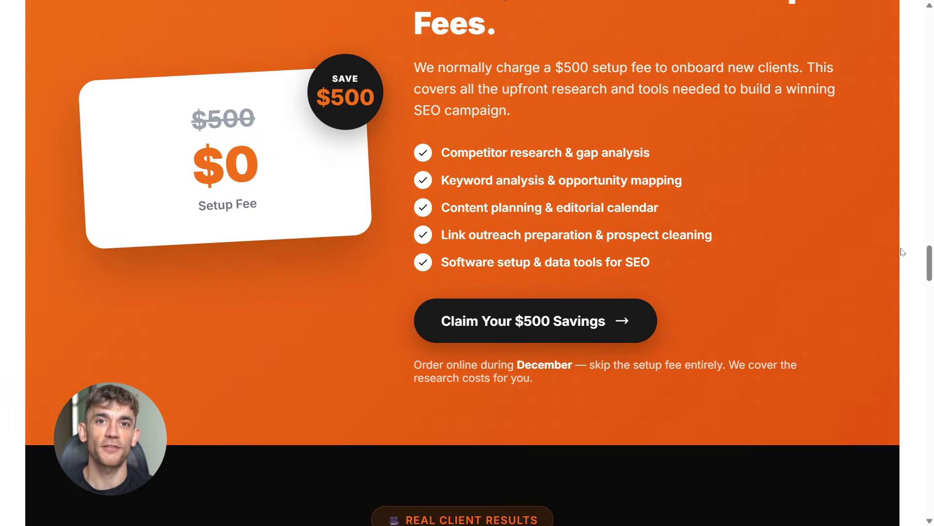